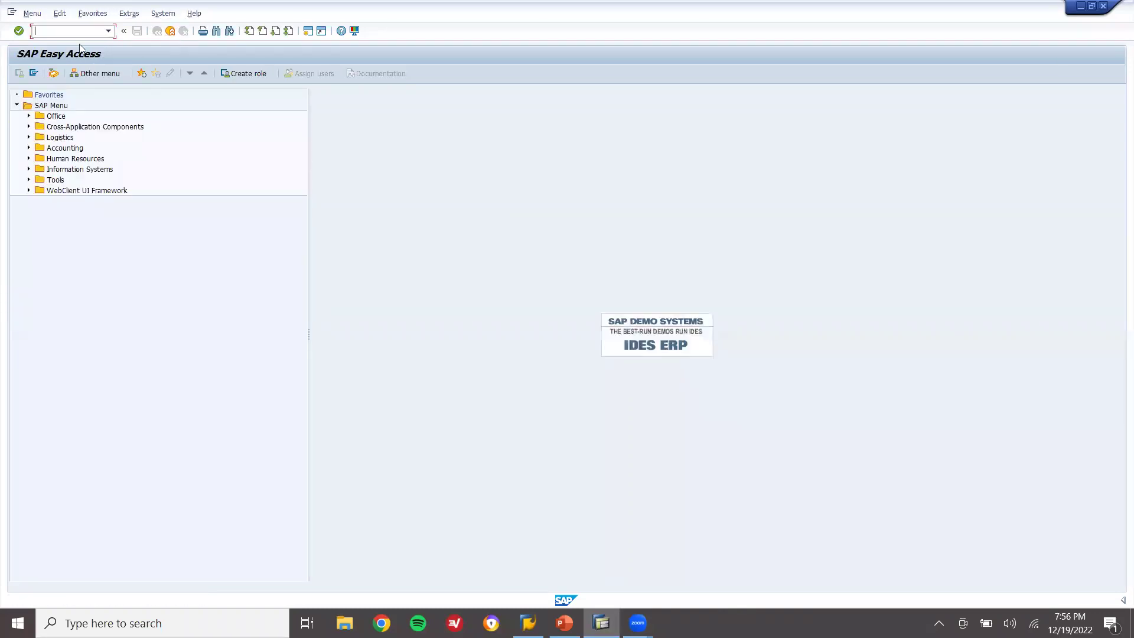
Open the SAP Reference IMG with transaction SPRO.
type("spro")
key("Return")
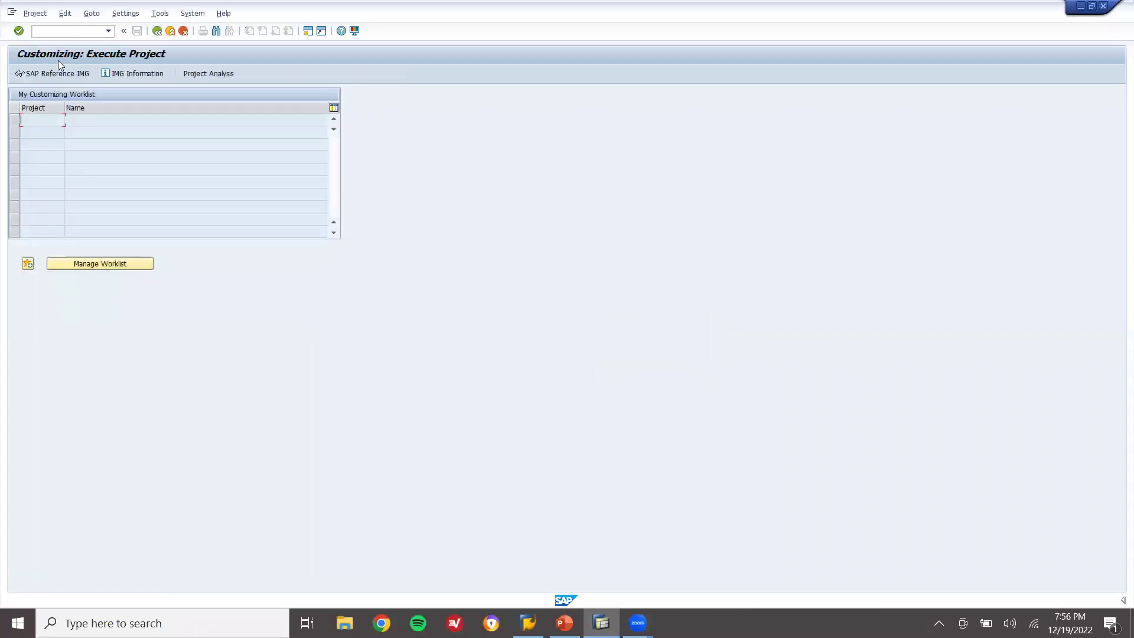
left_click(58, 74)
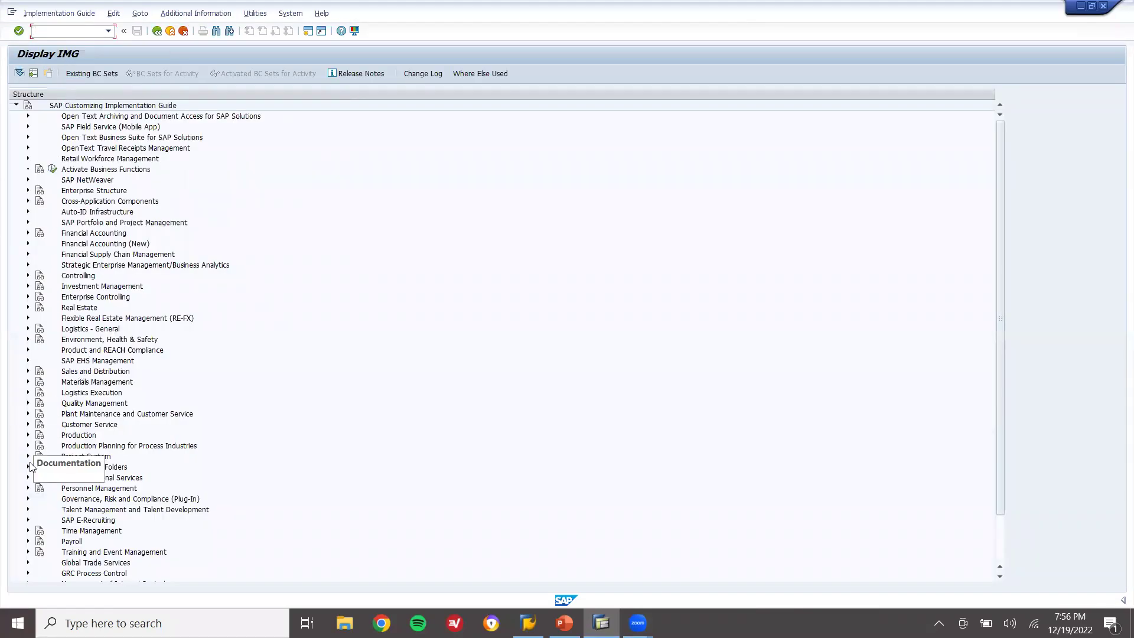
Expand Logistics - General > Material Master > Basic Settings > Material Types in the IMG tree.
left_click(28, 329)
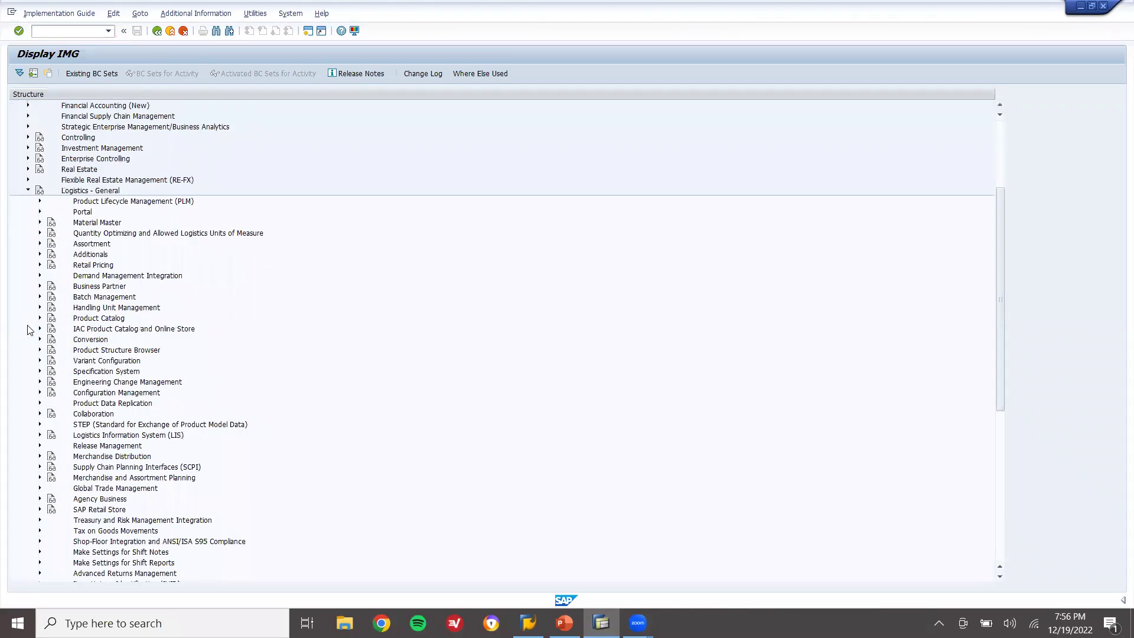
left_click(40, 222)
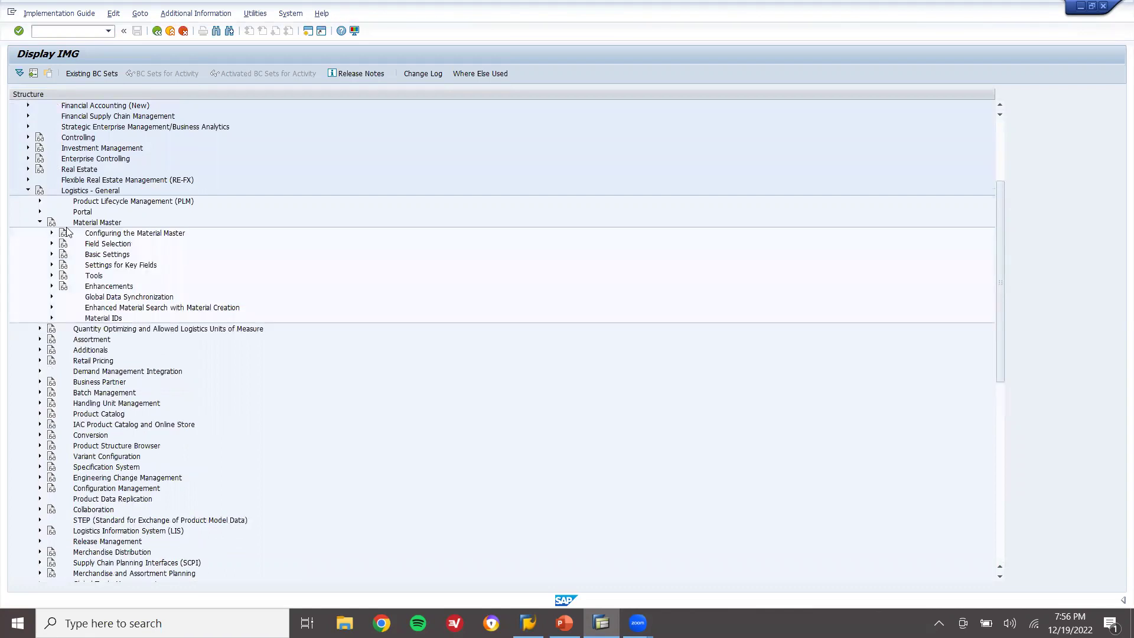
left_click(51, 253)
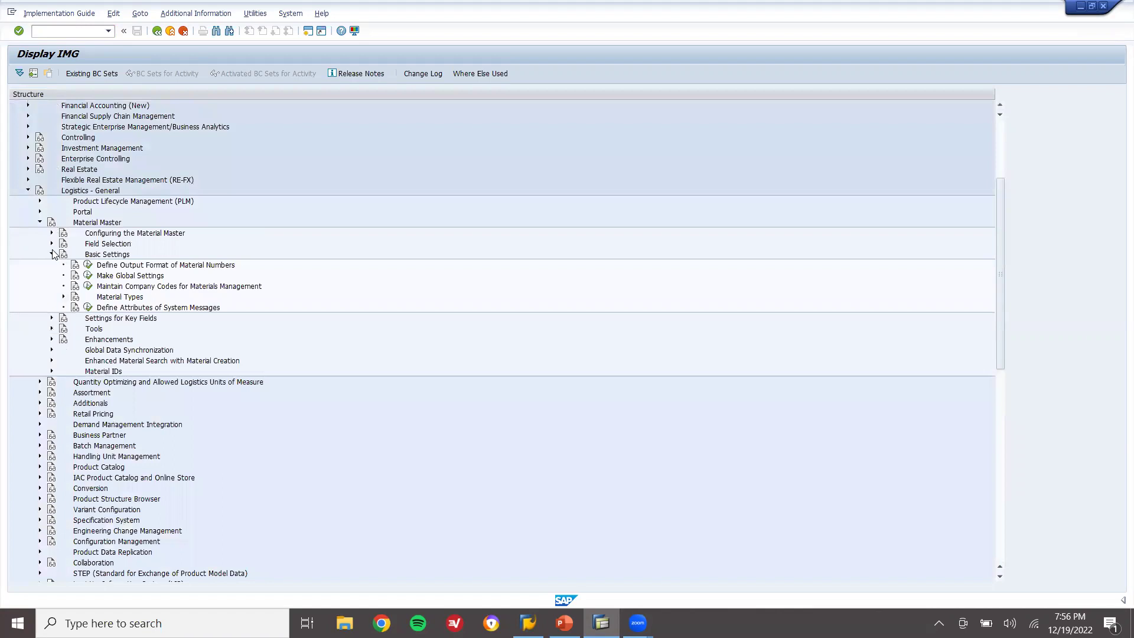
left_click(64, 297)
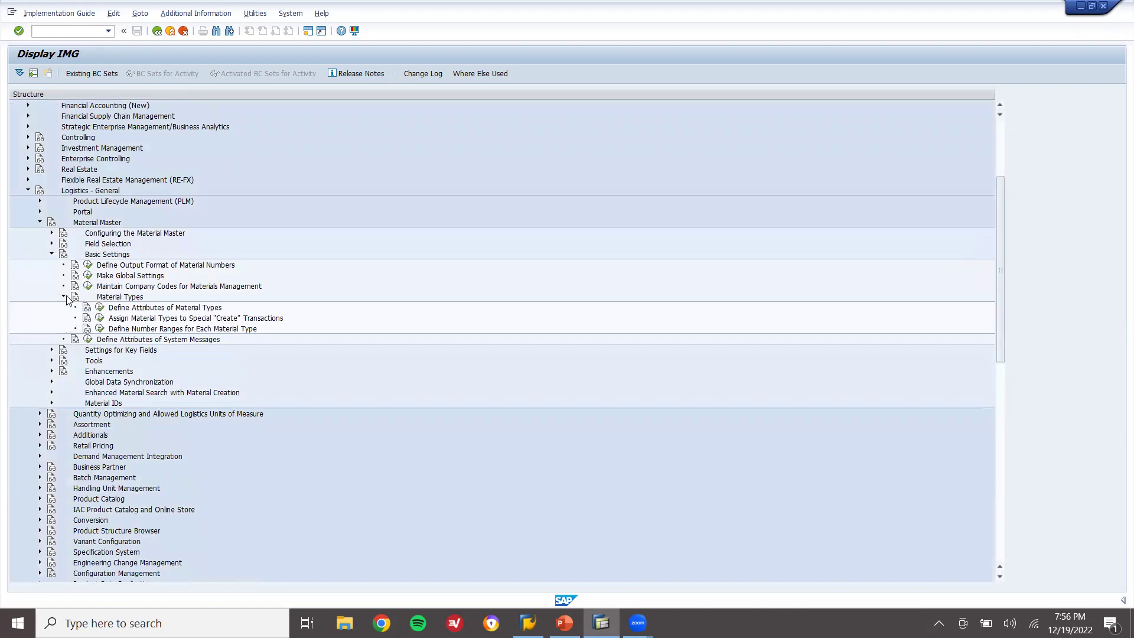
Open Define Number Ranges for Each Material Type and check the system information.
left_click(100, 329)
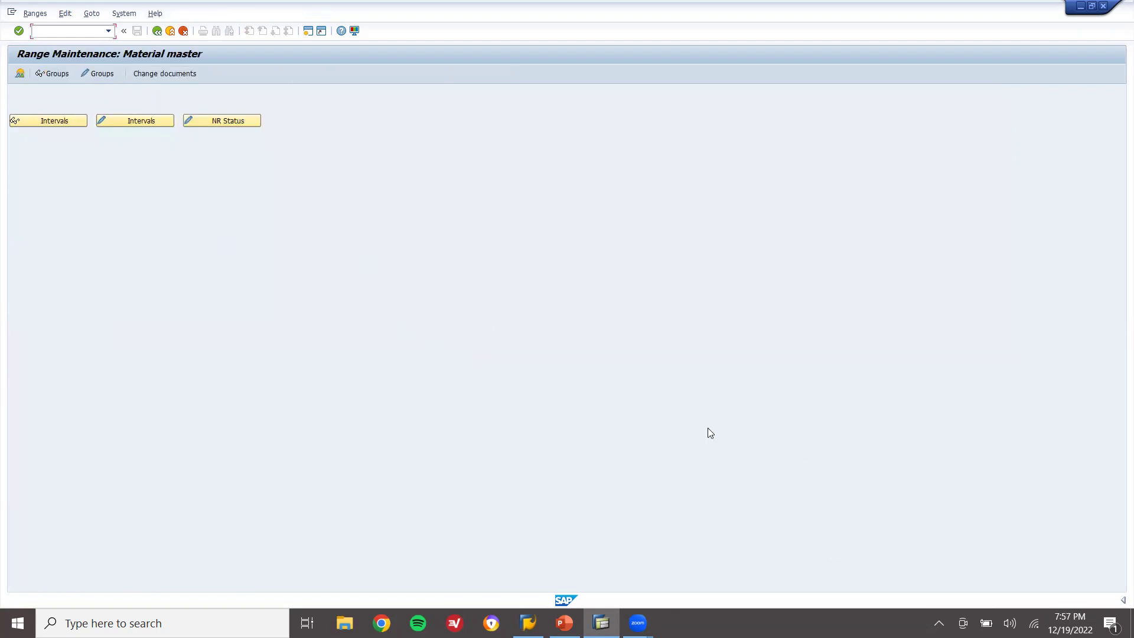
left_click(1122, 600)
left_click(1017, 601)
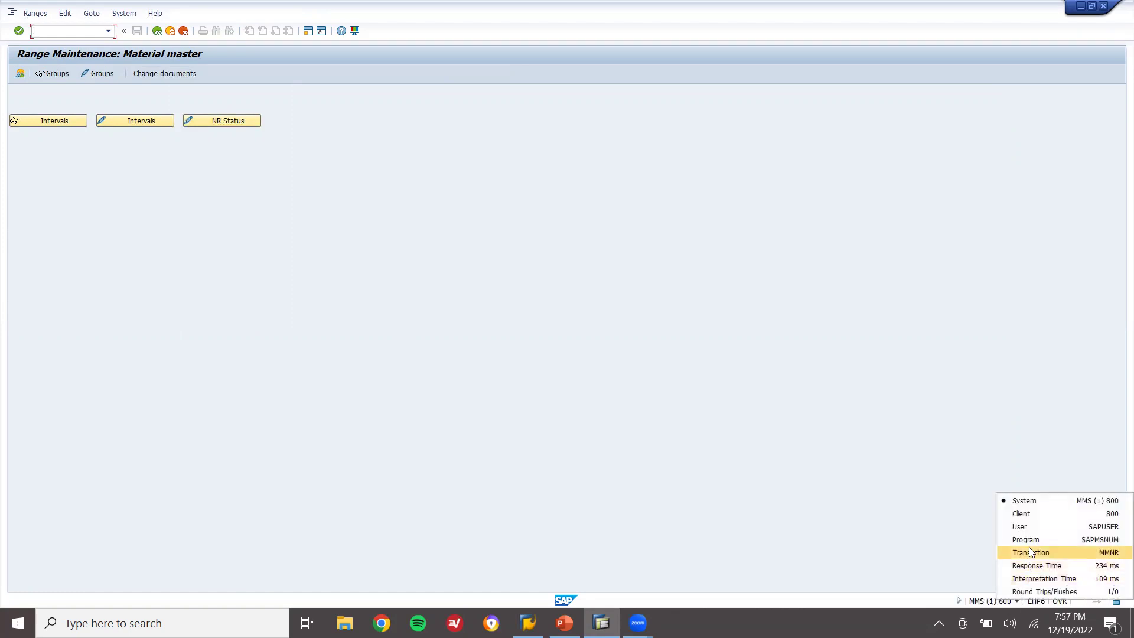
left_click(959, 601)
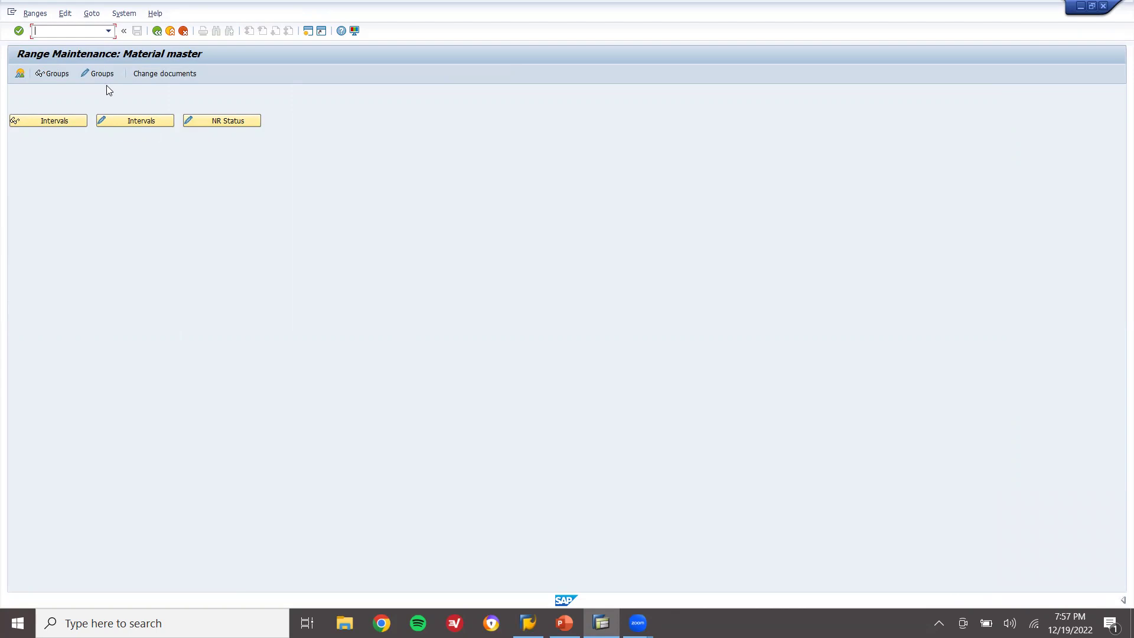
Review the four existing material master intervals, copying interval 04's starting number.
left_click(120, 121)
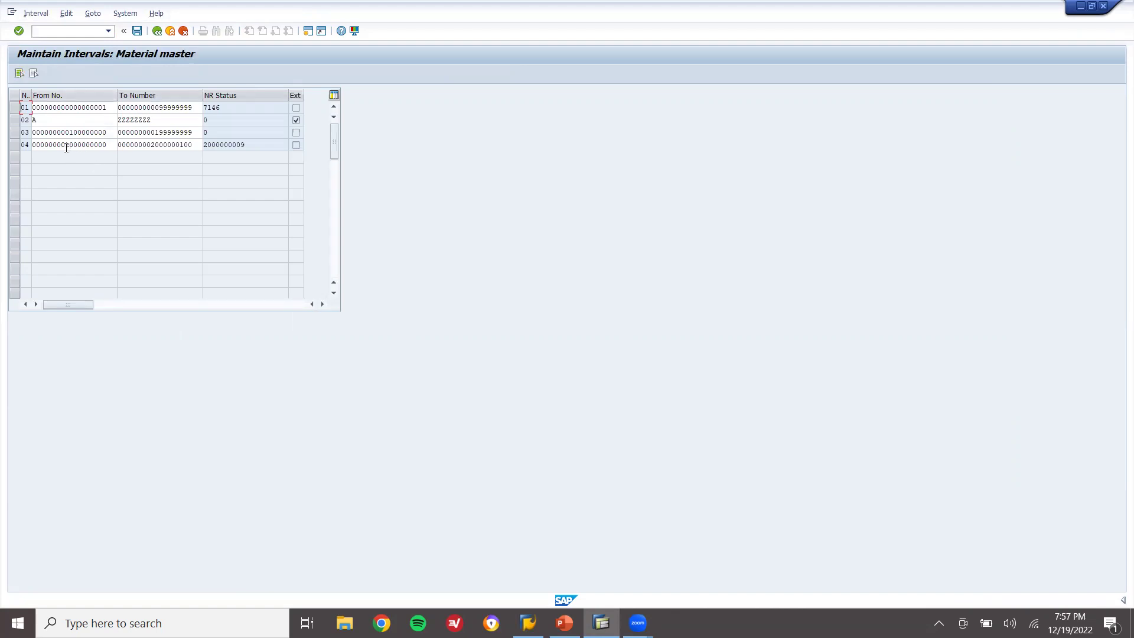
left_click(66, 147)
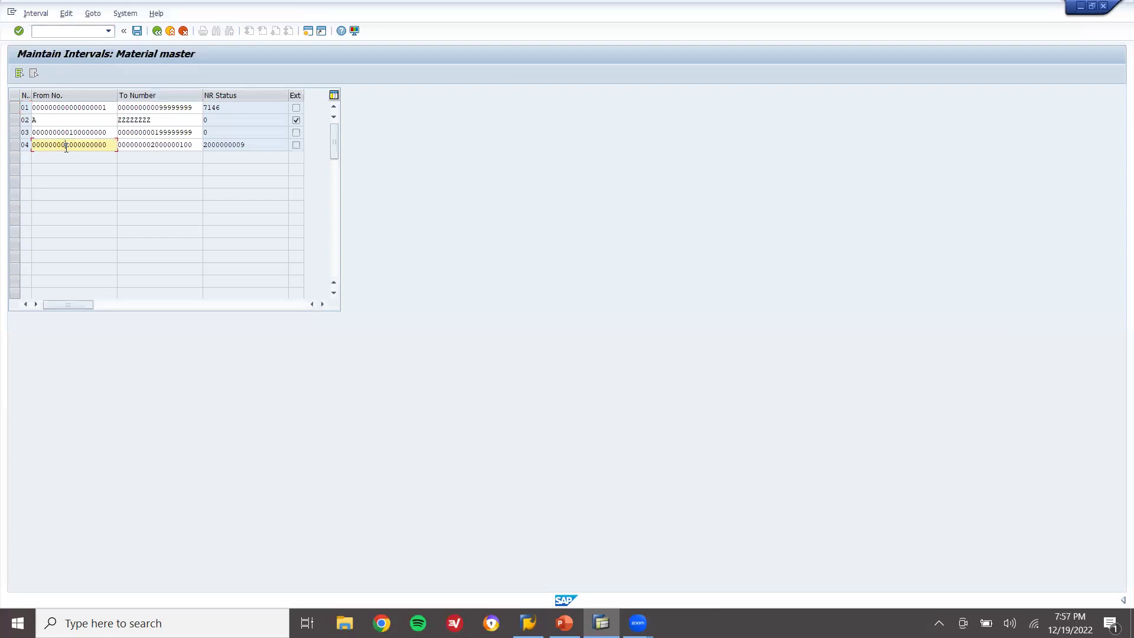
key("shift+Right")
key("shift+Right")
key("shift+Right")
key("shift+Right")
key("shift+Right")
key("shift+Right")
key("shift+Right")
key("shift+Right")
key("shift+Right")
key("shift+Right")
key("ctrl+c")
left_click(35, 13)
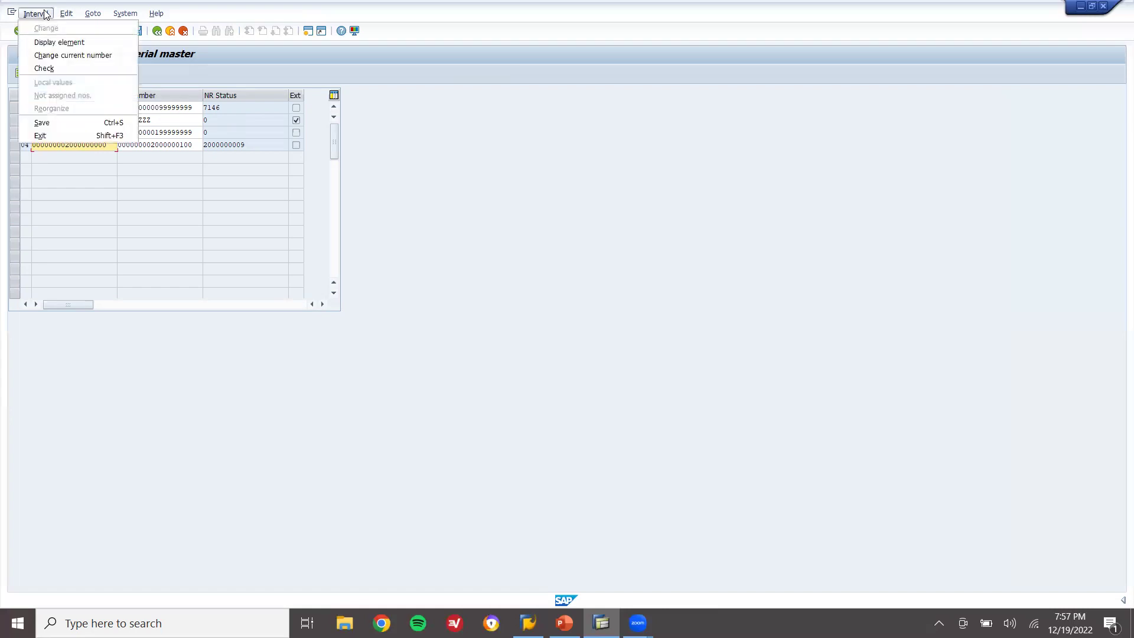
left_click(45, 14)
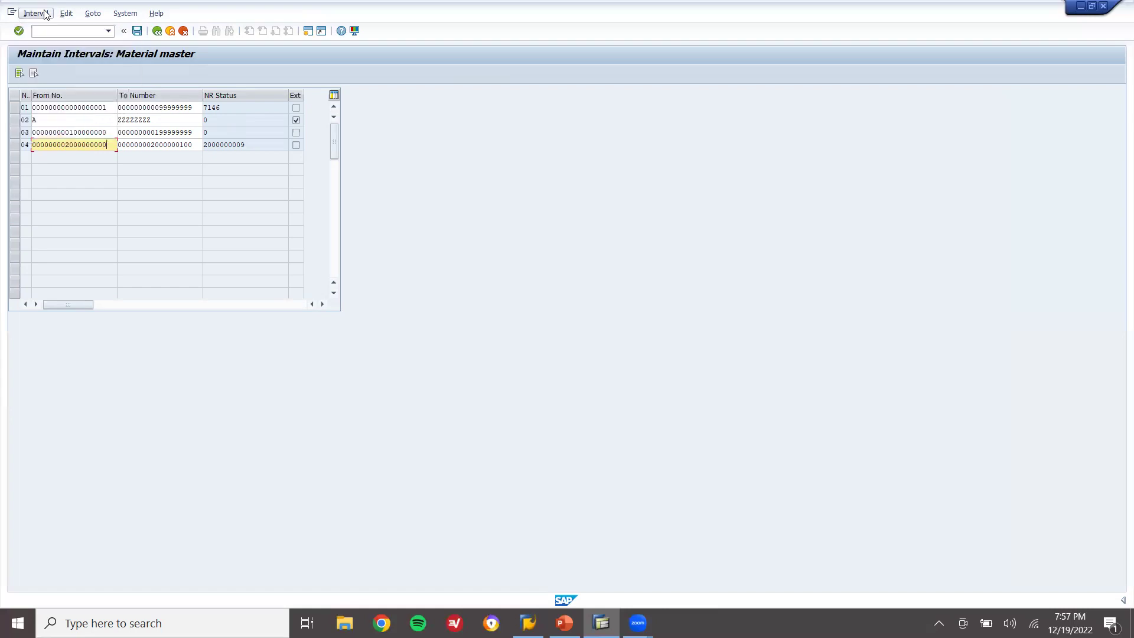
Create a new number range group named MATERIAL MASTER LEARN2WIN.
left_click(157, 31)
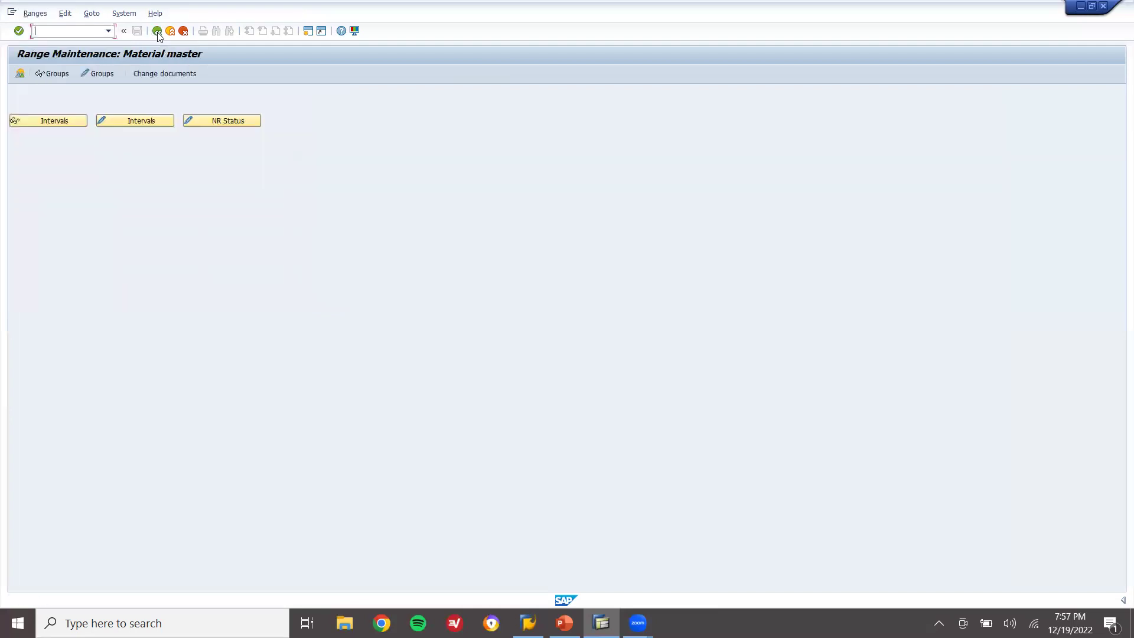
left_click(99, 74)
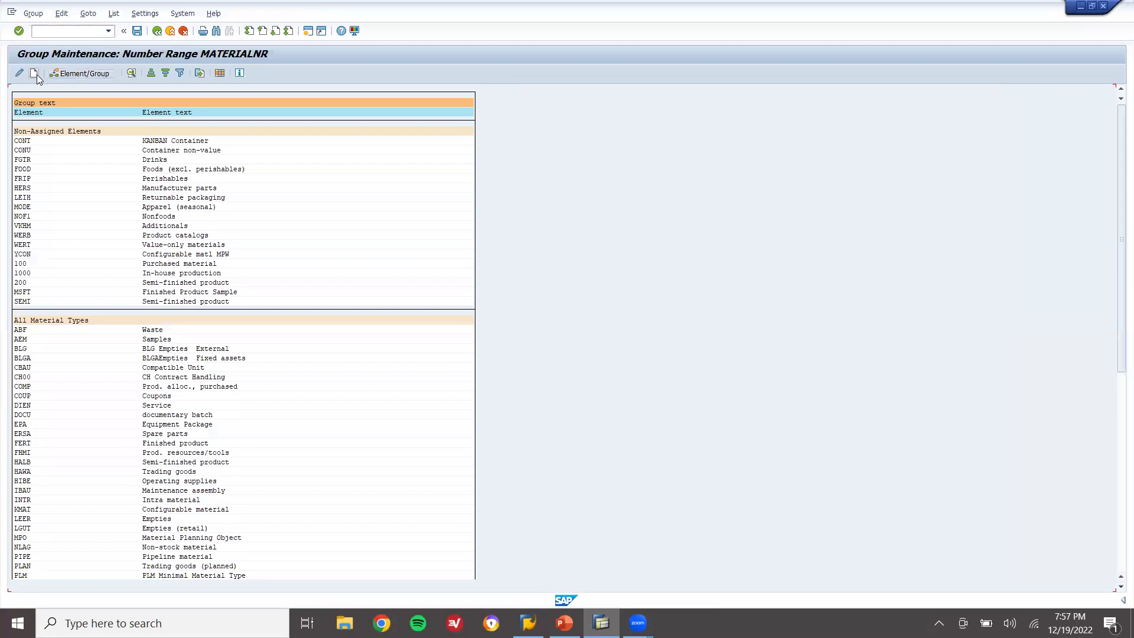
left_click(34, 74)
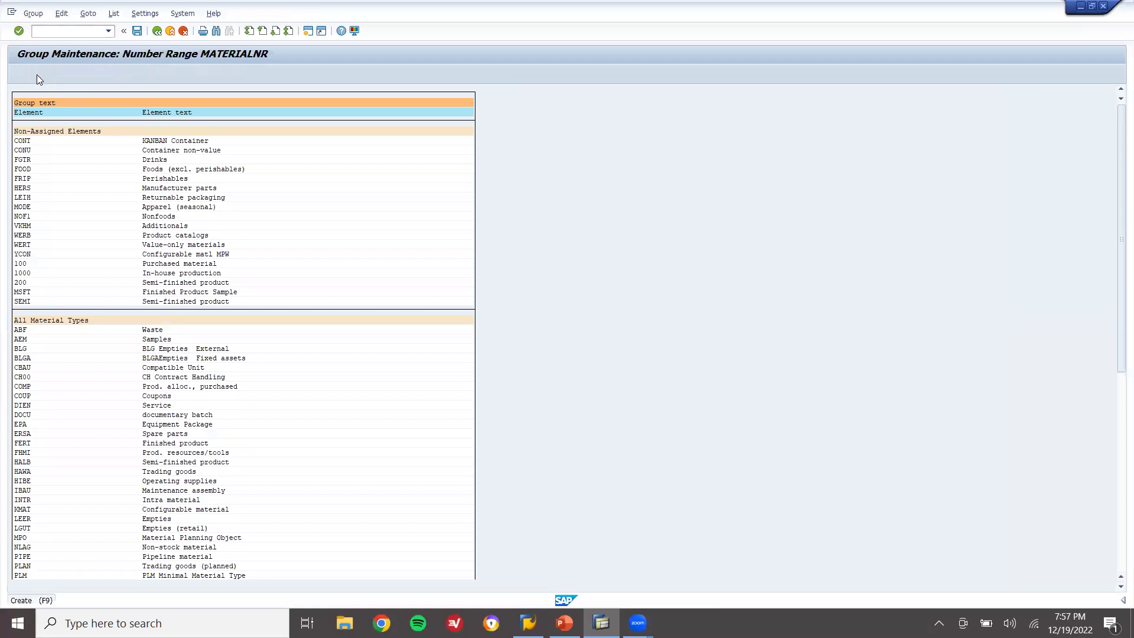
type("MATERIAL MASTER")
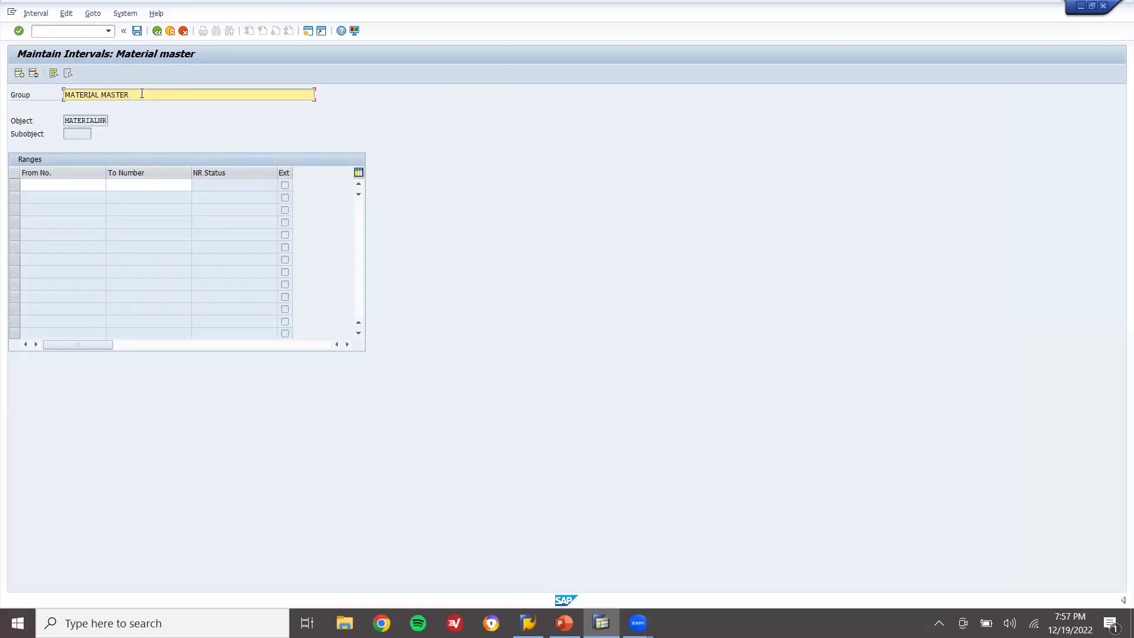
type(" LEARN2WIN")
left_click(73, 188)
key("ctrl+v")
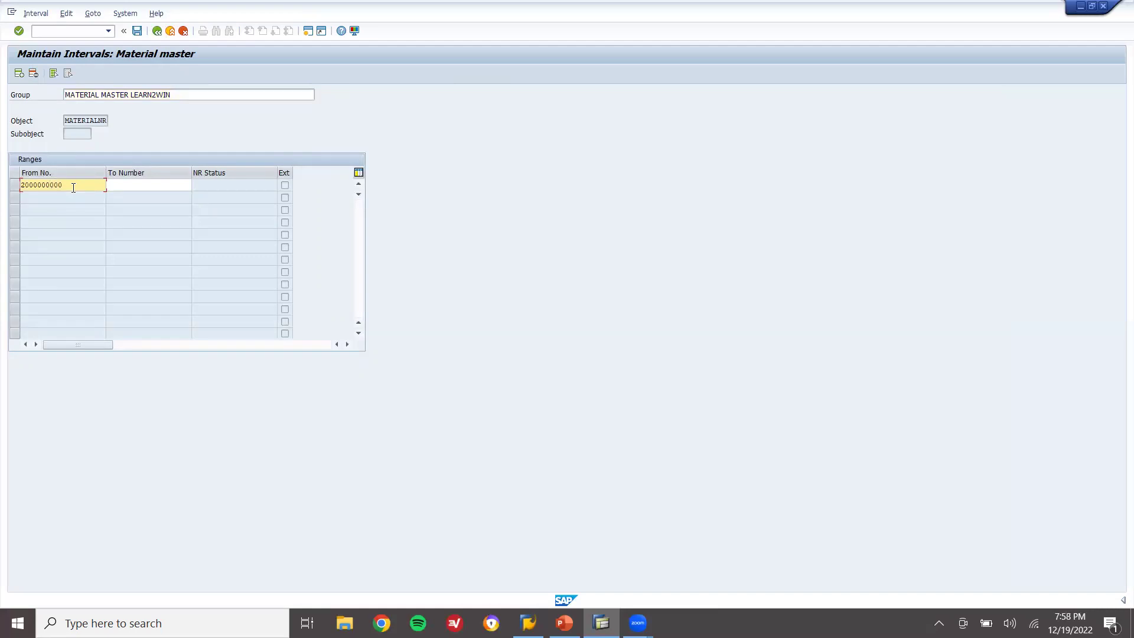
type("3")
key("Tab")
key("ctrl+v")
key("BackSpace")
key("BackSpace")
key("BackSpace")
type("999")
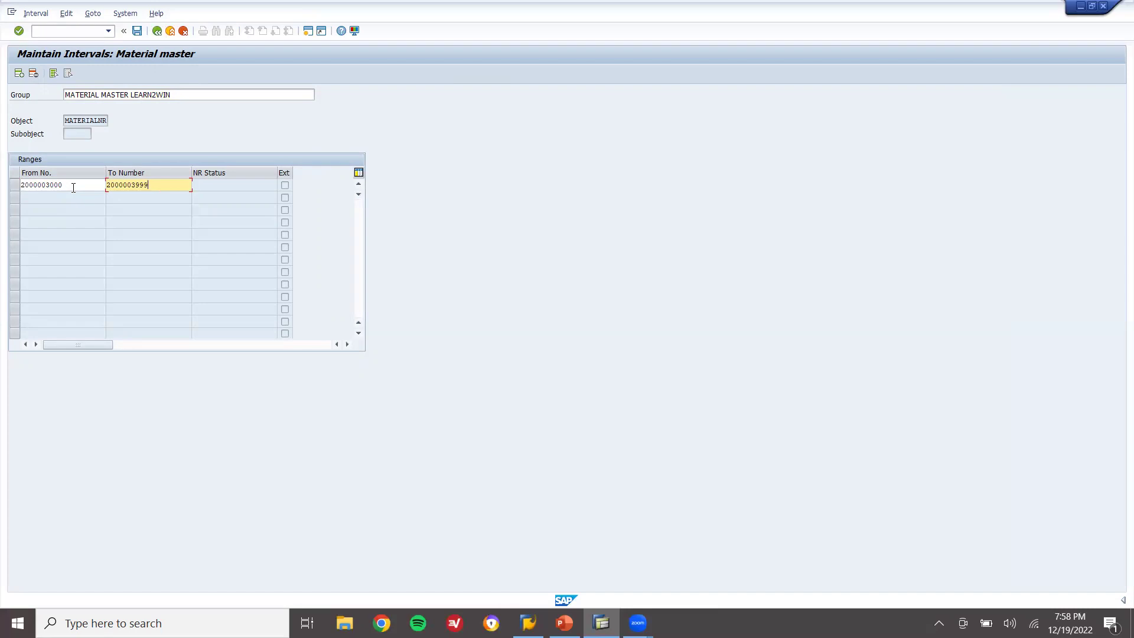
key("Return")
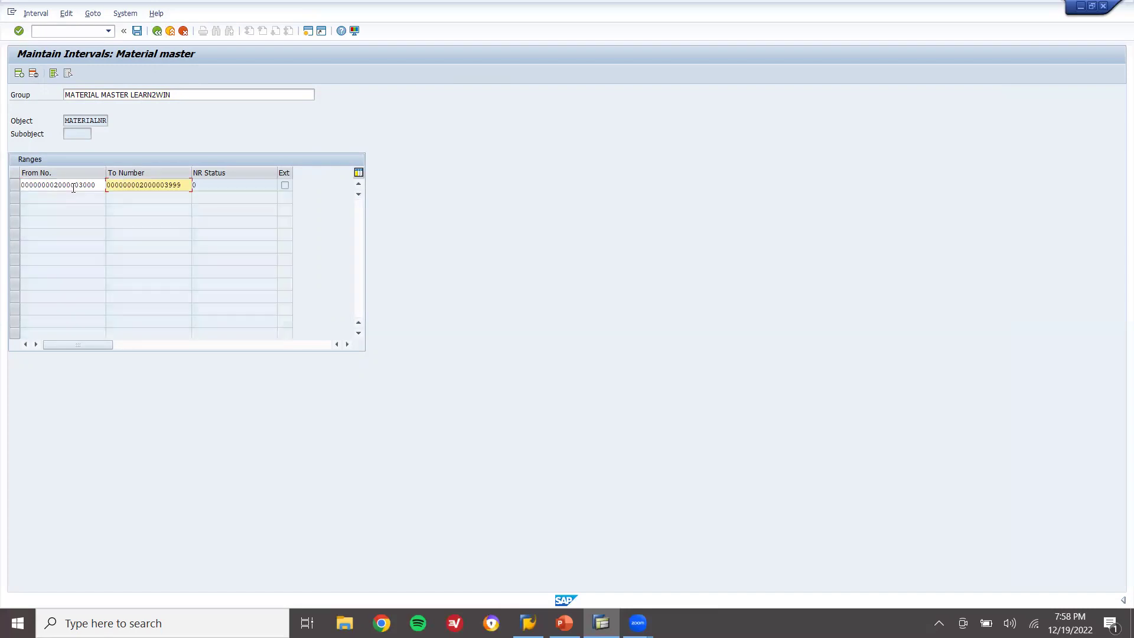
Save the new group, accepting the transport prompt, and leave interval maintenance.
left_click(137, 33)
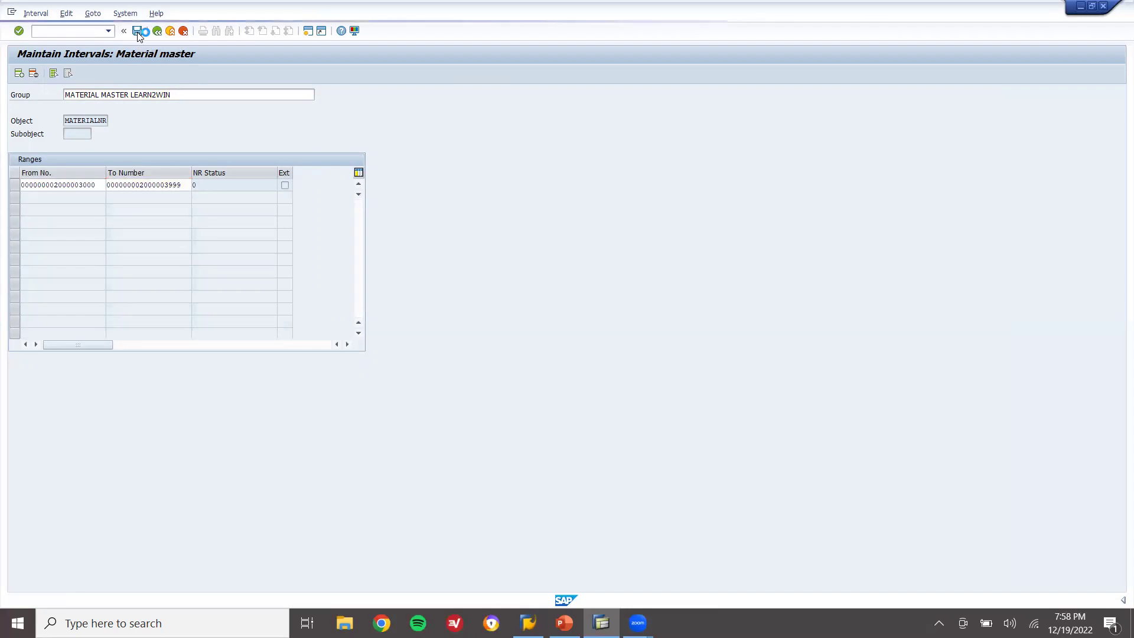
left_click(332, 353)
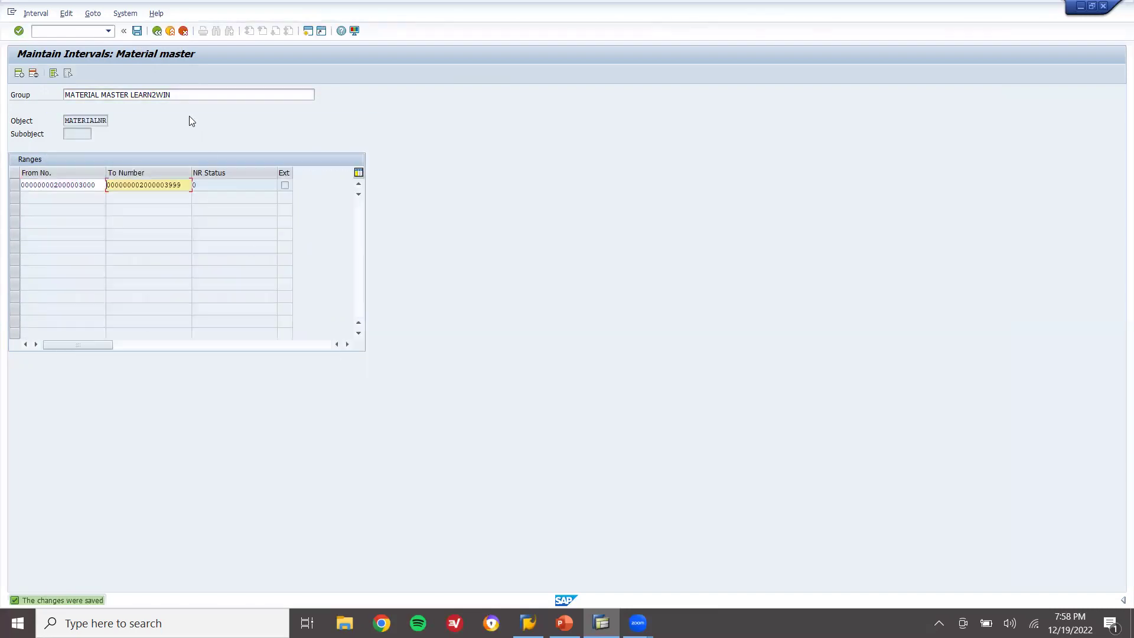
left_click_drag(190, 95, 46, 87)
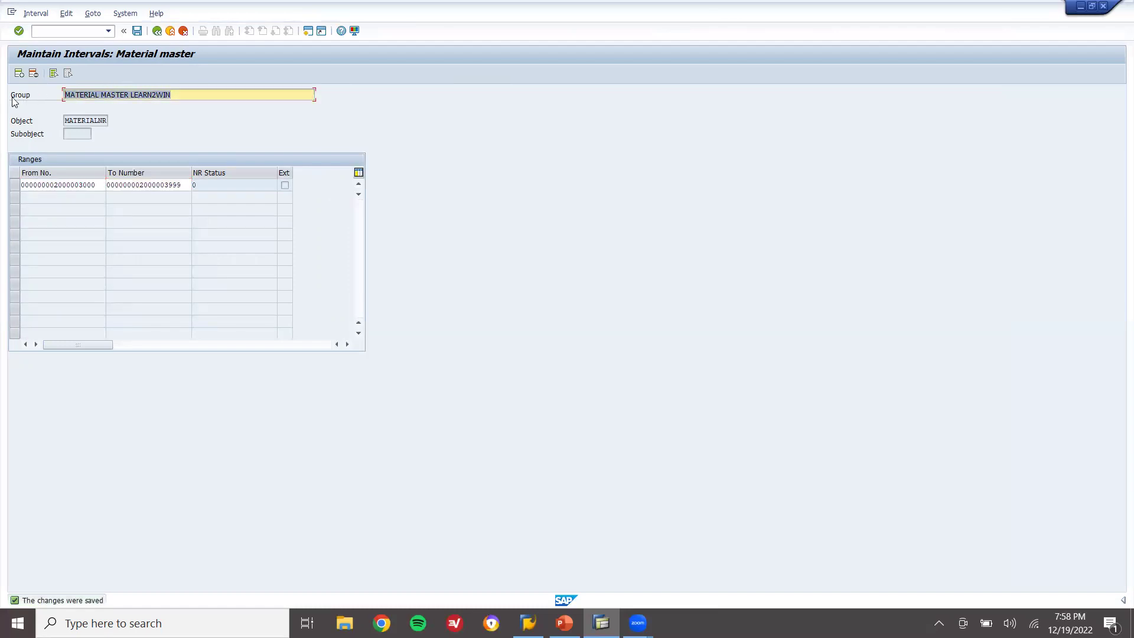
left_click(156, 31)
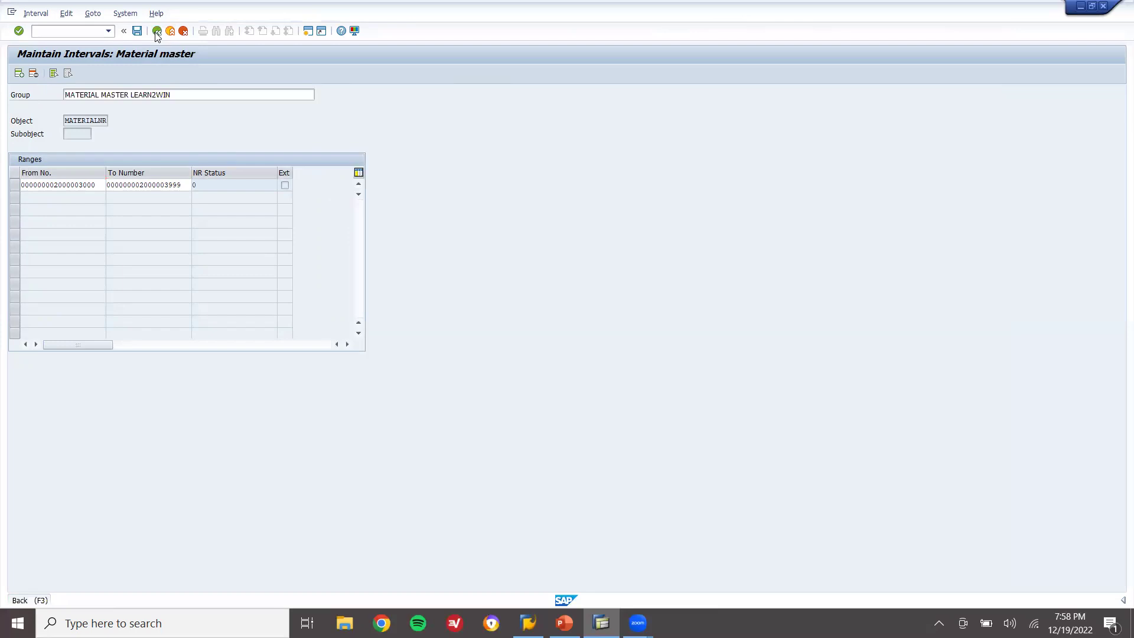
Confirm saving on exit, scroll the group list past ROH, and return to Range Maintenance.
left_click(175, 229)
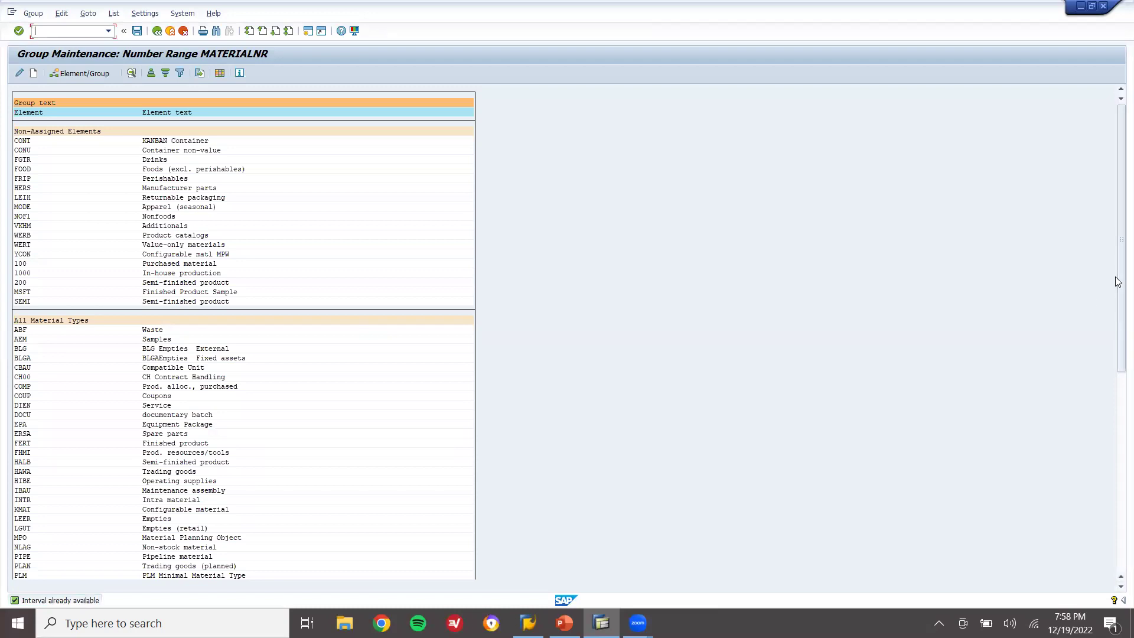
left_click_drag(1115, 277, 1115, 409)
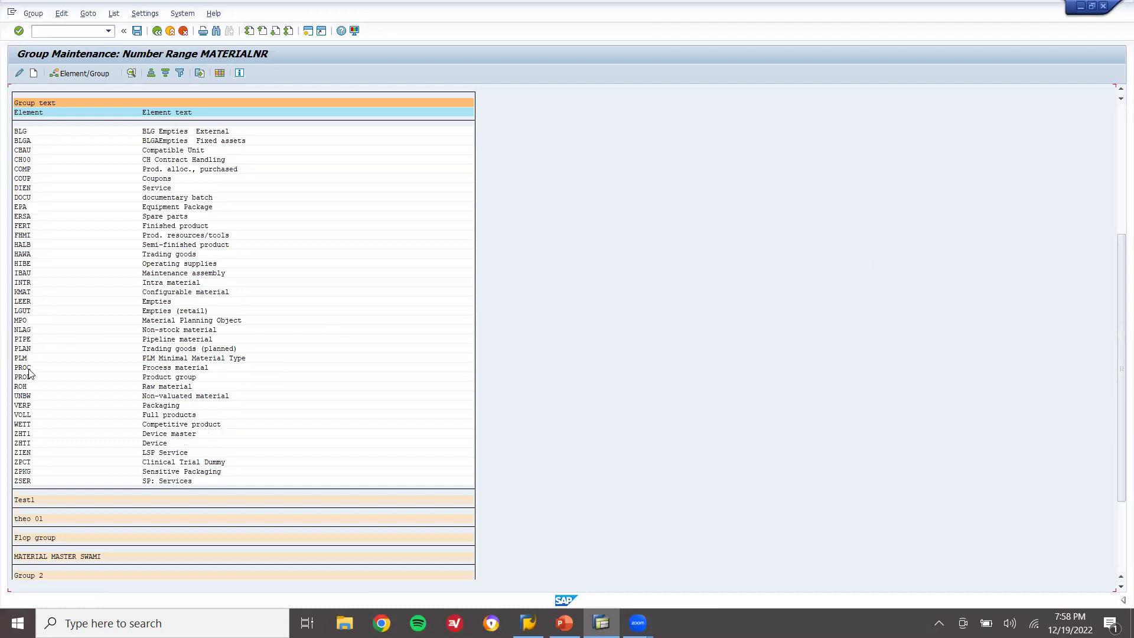
left_click(23, 387)
left_click_drag(1118, 319, 1119, 386)
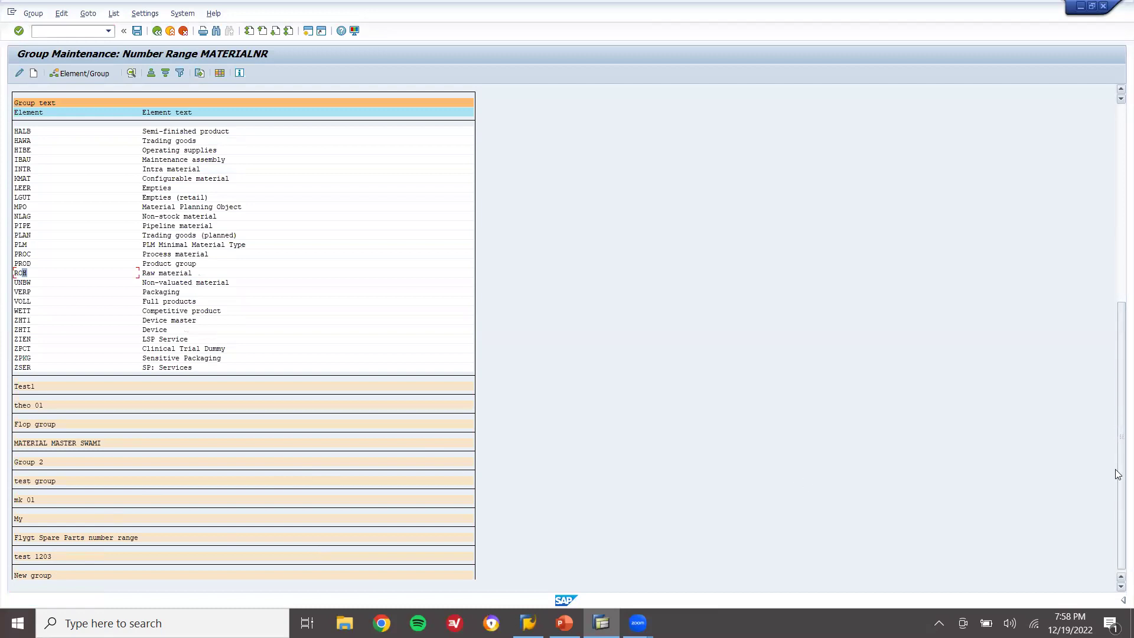
left_click_drag(1117, 474, 1118, 476)
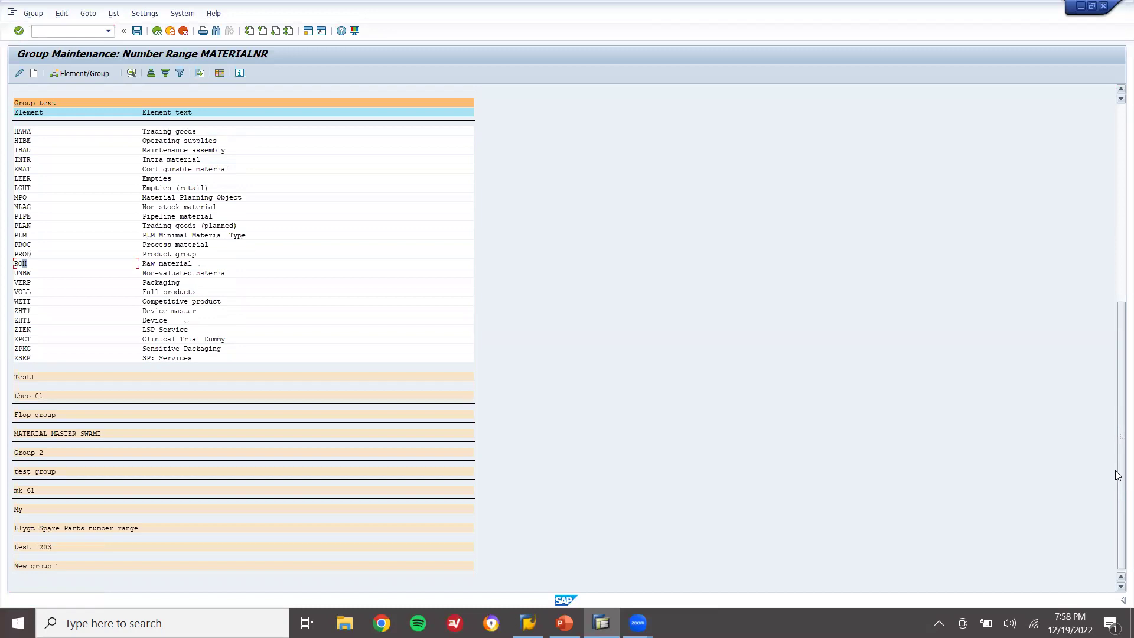
left_click_drag(1115, 470, 1118, 100)
left_click(1119, 99)
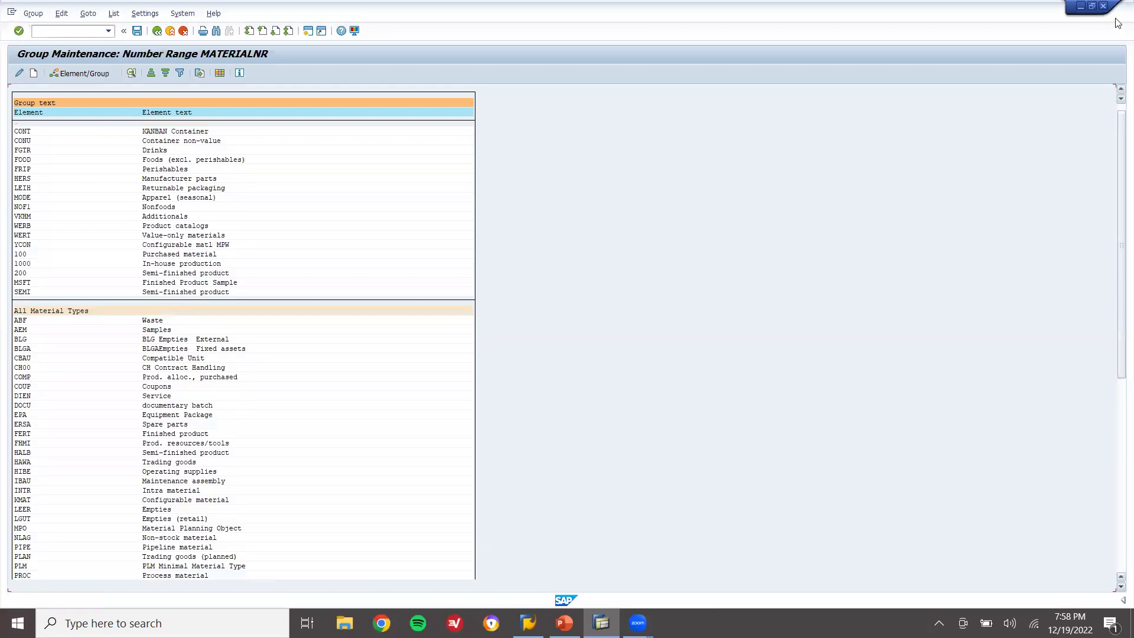
left_click(157, 32)
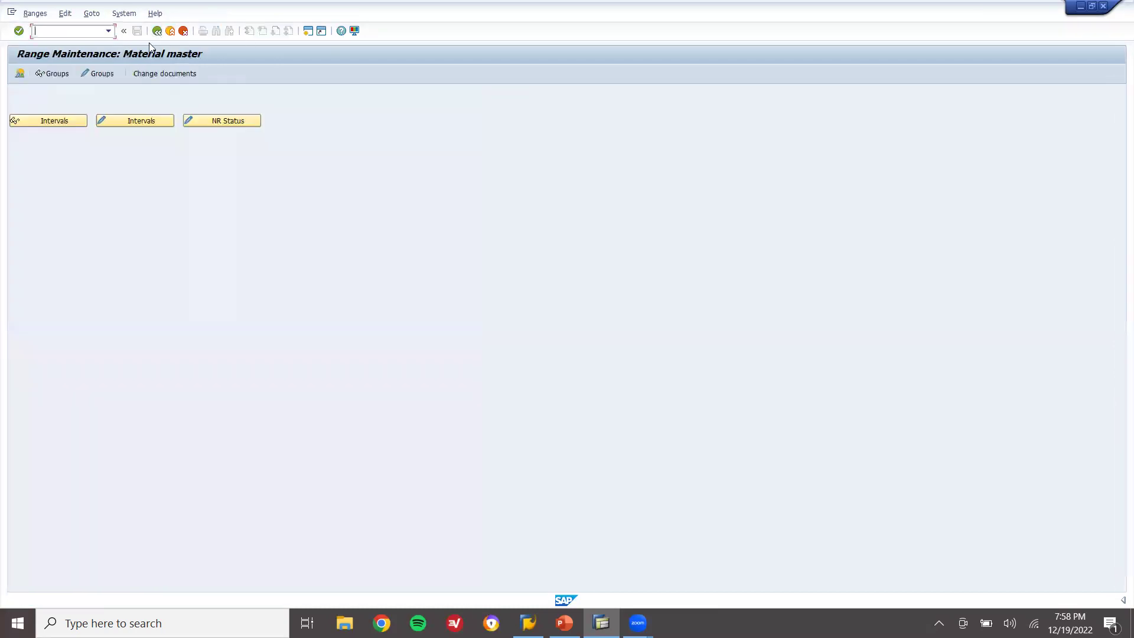
Recheck the material master intervals, including interval 05, and go back.
left_click(141, 122)
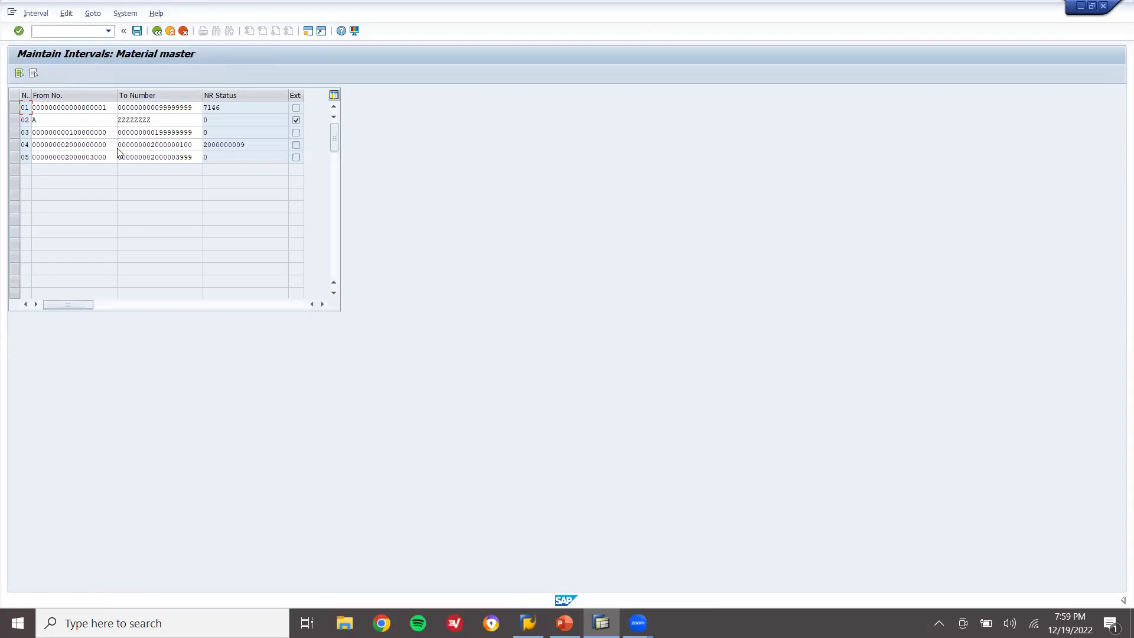
left_click_drag(112, 155, 2, 164)
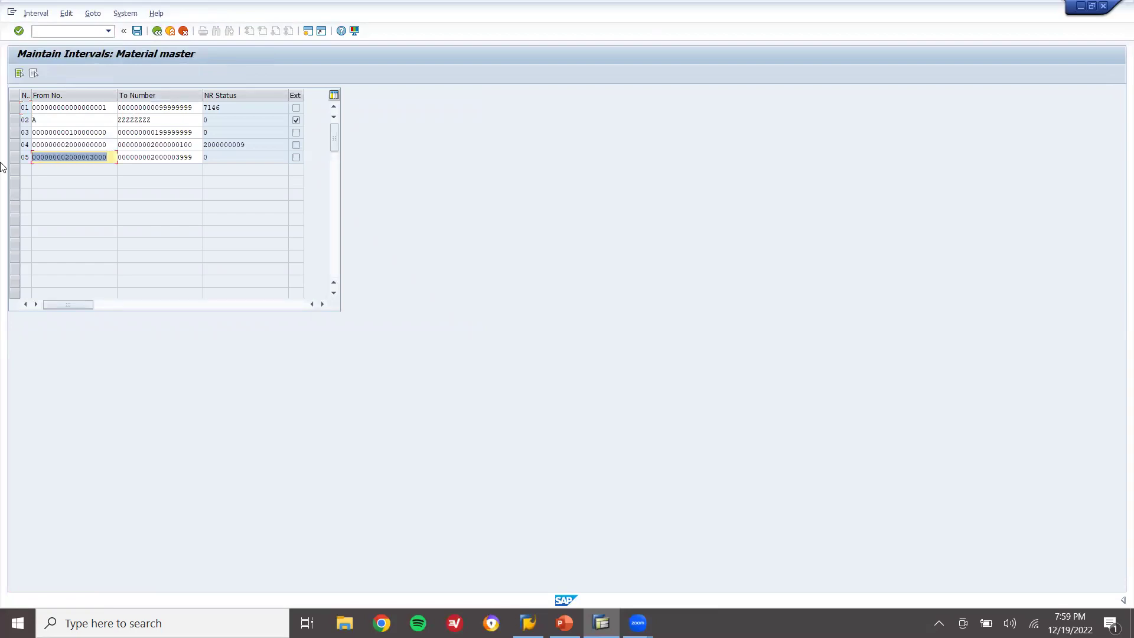
left_click(156, 32)
Open the MATERIALNR number range groups, maximize the SAP window, and scroll the list.
left_click(104, 79)
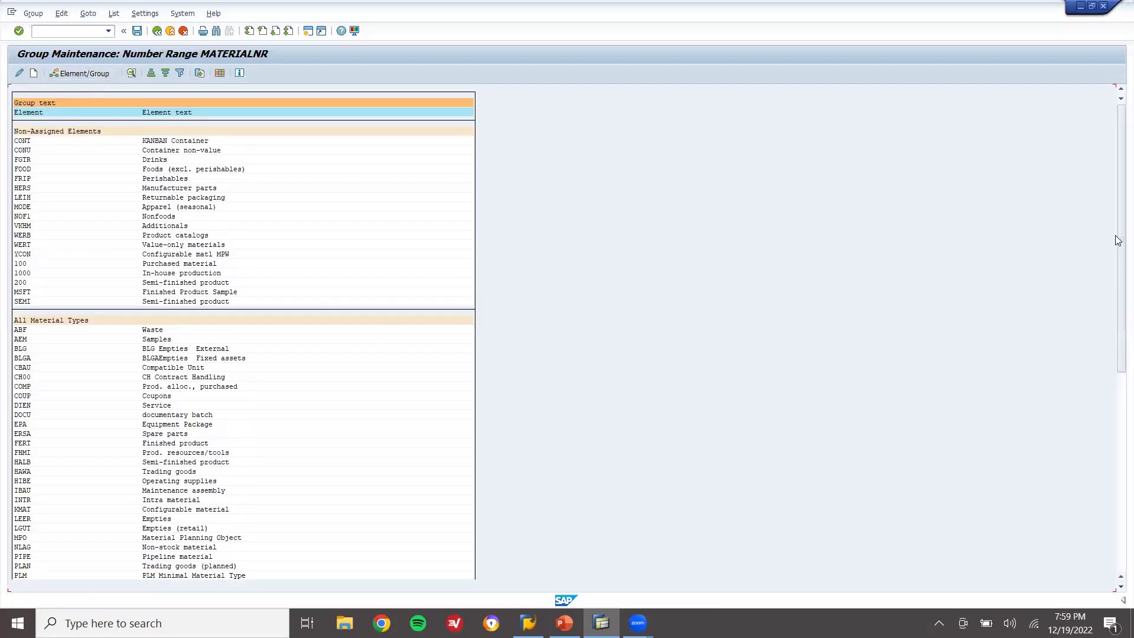
left_click_drag(1119, 225, 1117, 279)
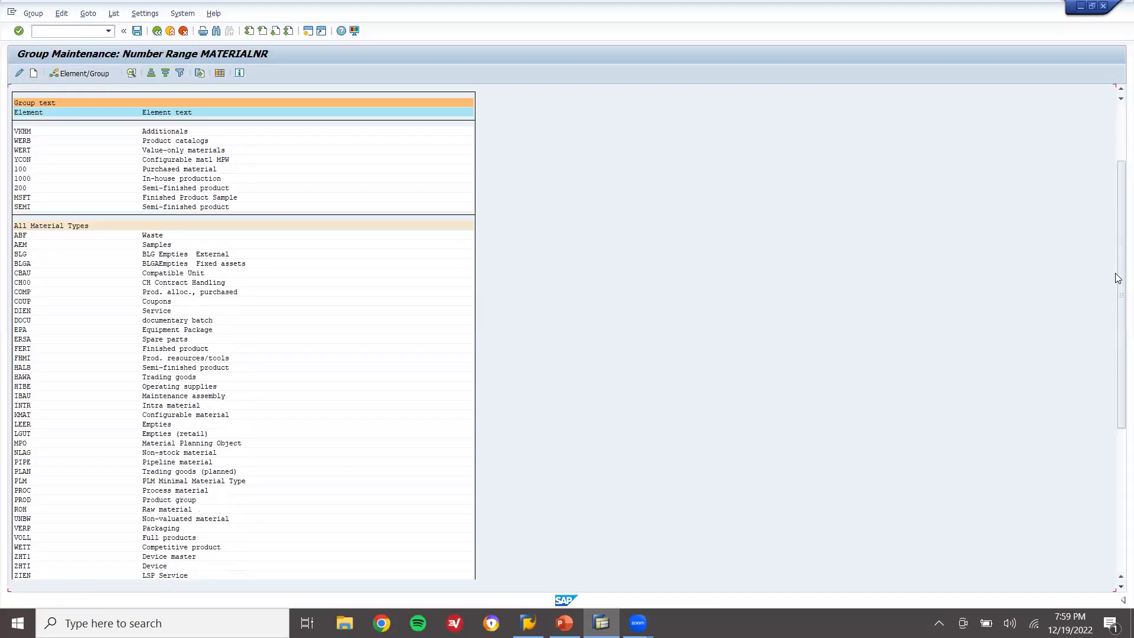
left_click(1092, 6)
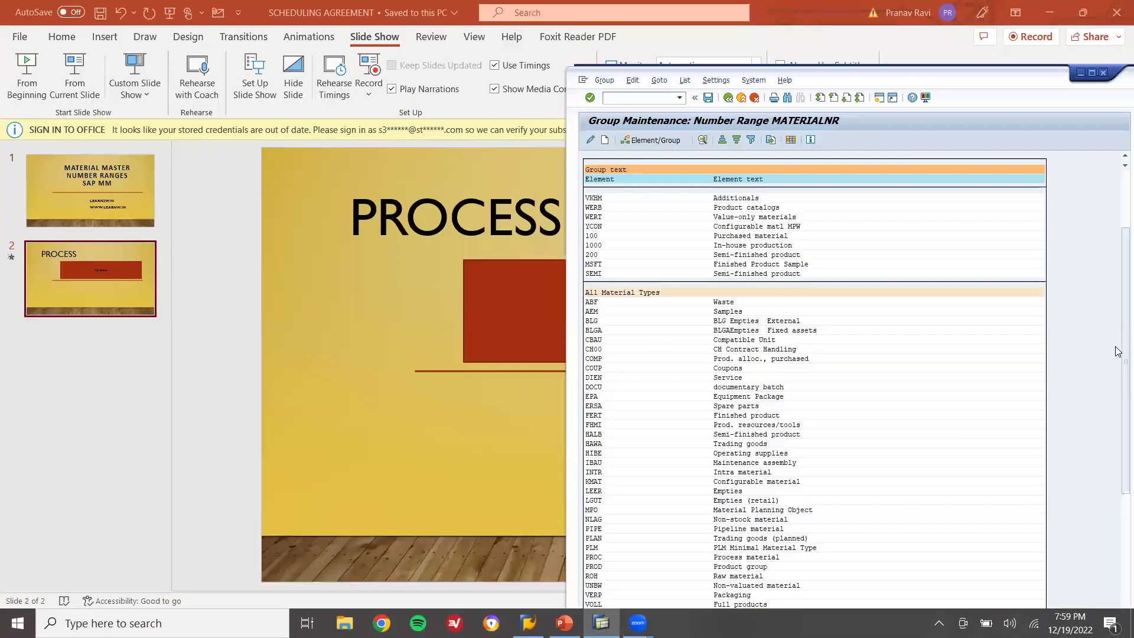
double_click(985, 78)
left_click_drag(1117, 187, 1118, 404)
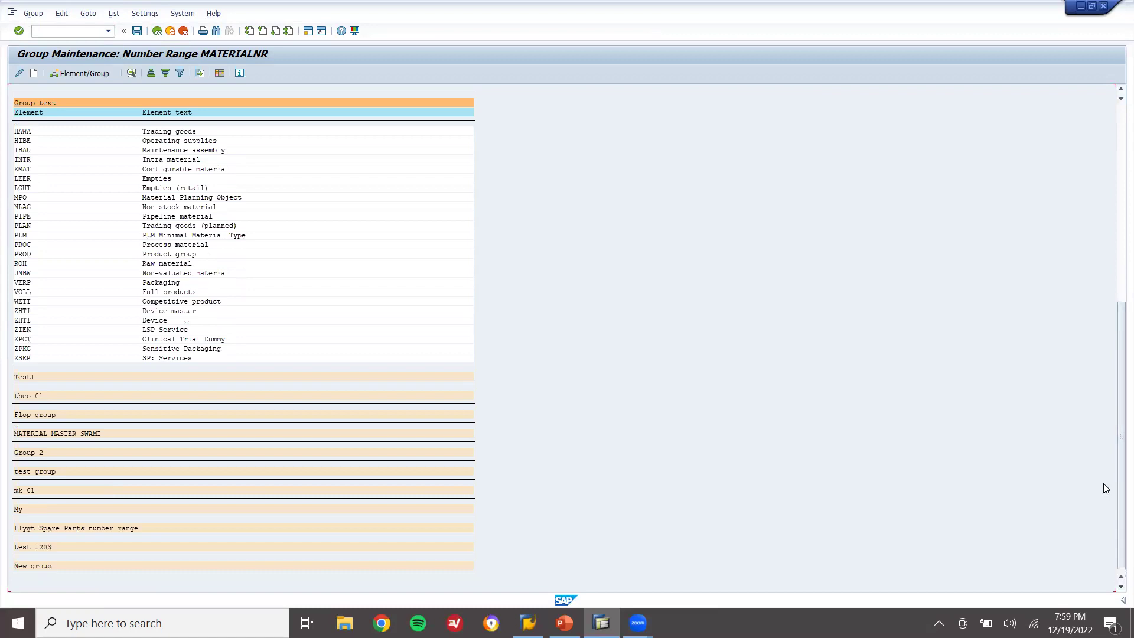
Scroll through the MATERIALNR group list and insert a new group.
left_click_drag(1118, 486, 1109, 99)
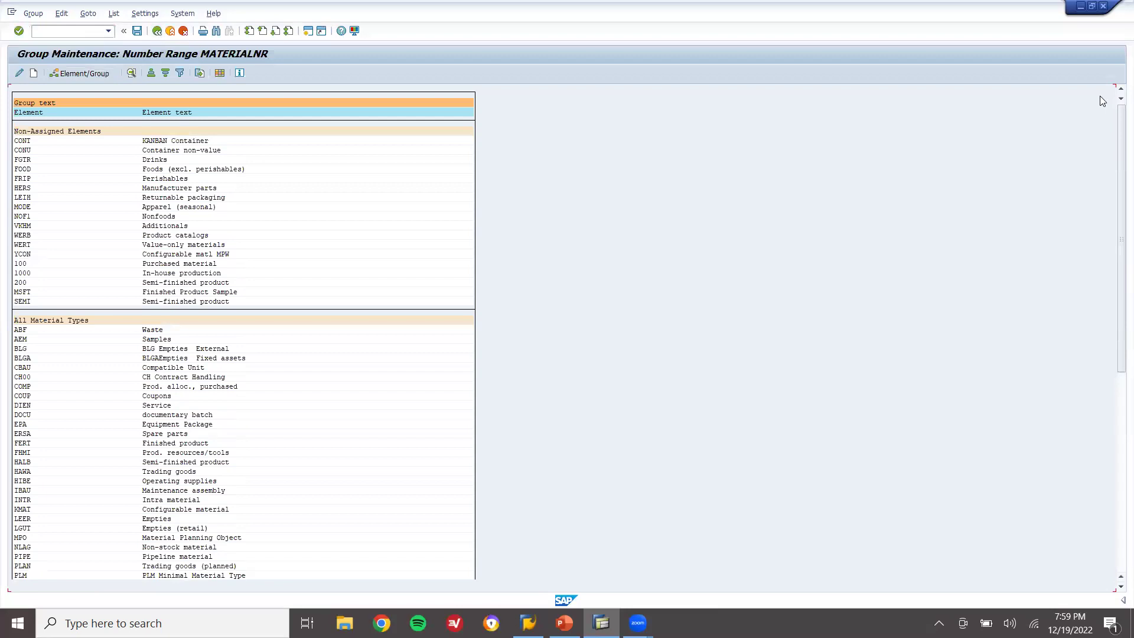
left_click_drag(1118, 149, 1118, 346)
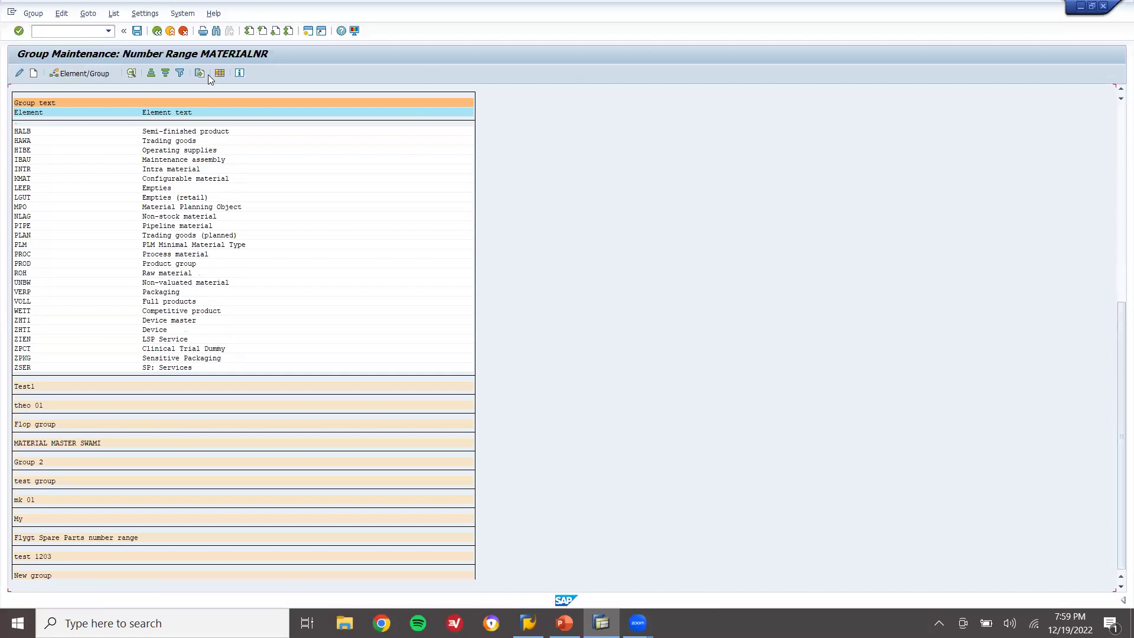
left_click(33, 73)
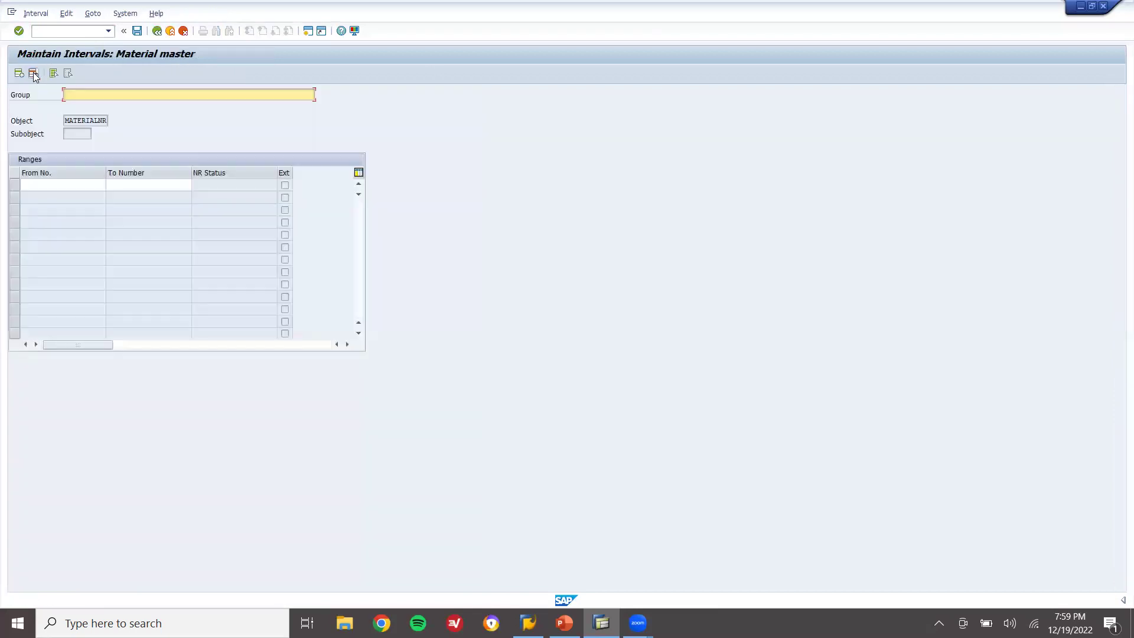
type("MATERIAL MASTER LEARNTOWIN")
left_click(67, 188)
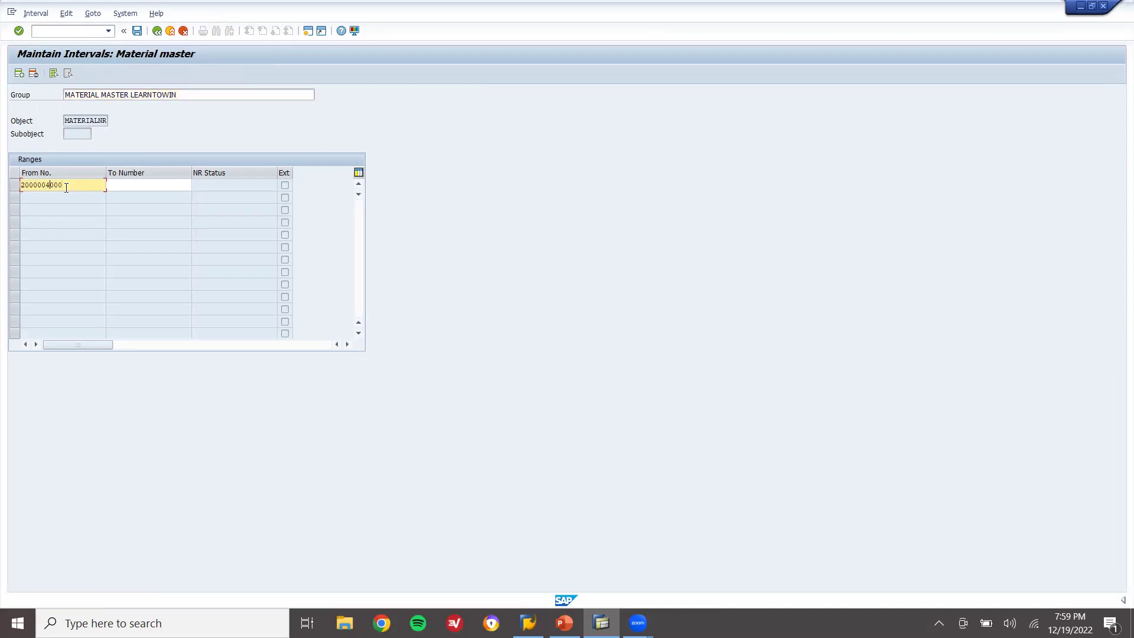
key("Tab")
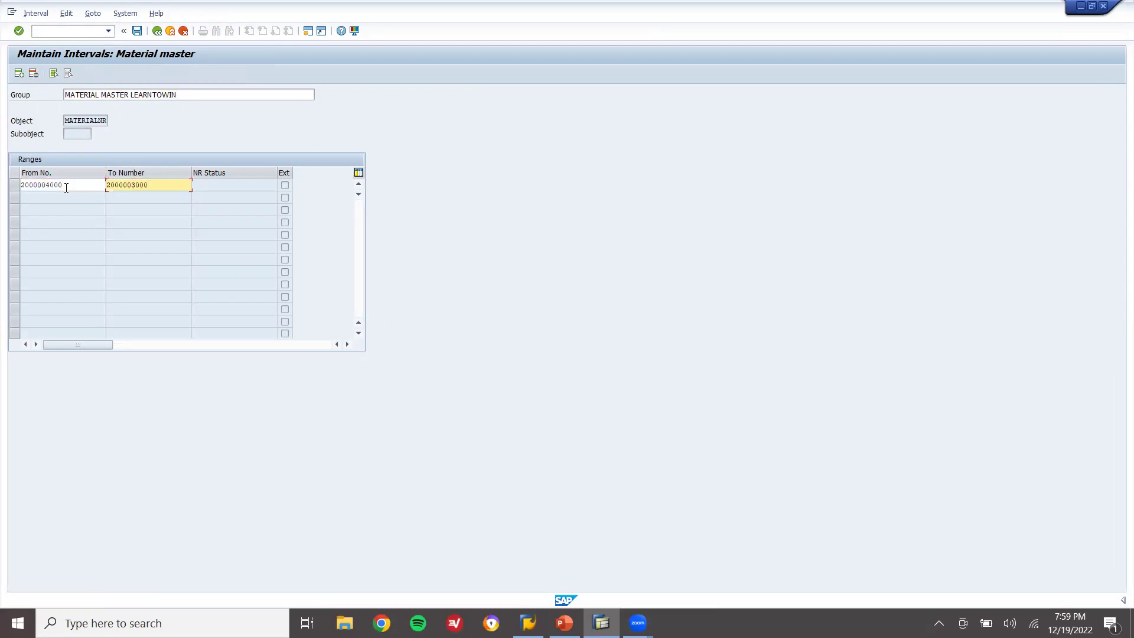
key("BackSpace")
key("BackSpace")
key("BackSpace")
key("BackSpace")
type("49")
key("Return")
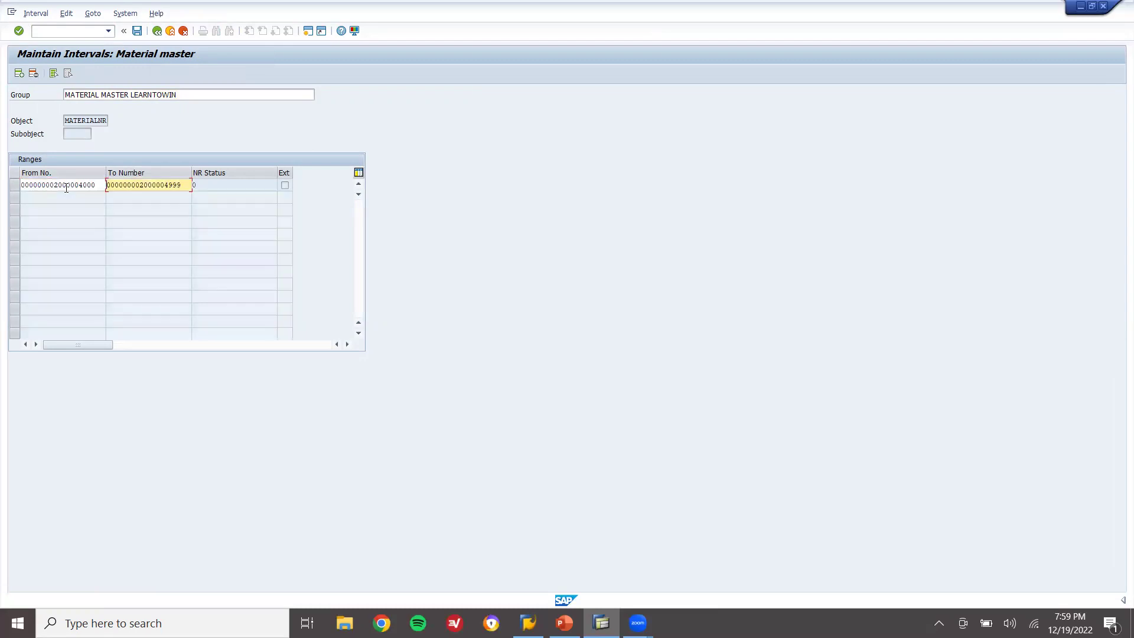
key("ctrl+s")
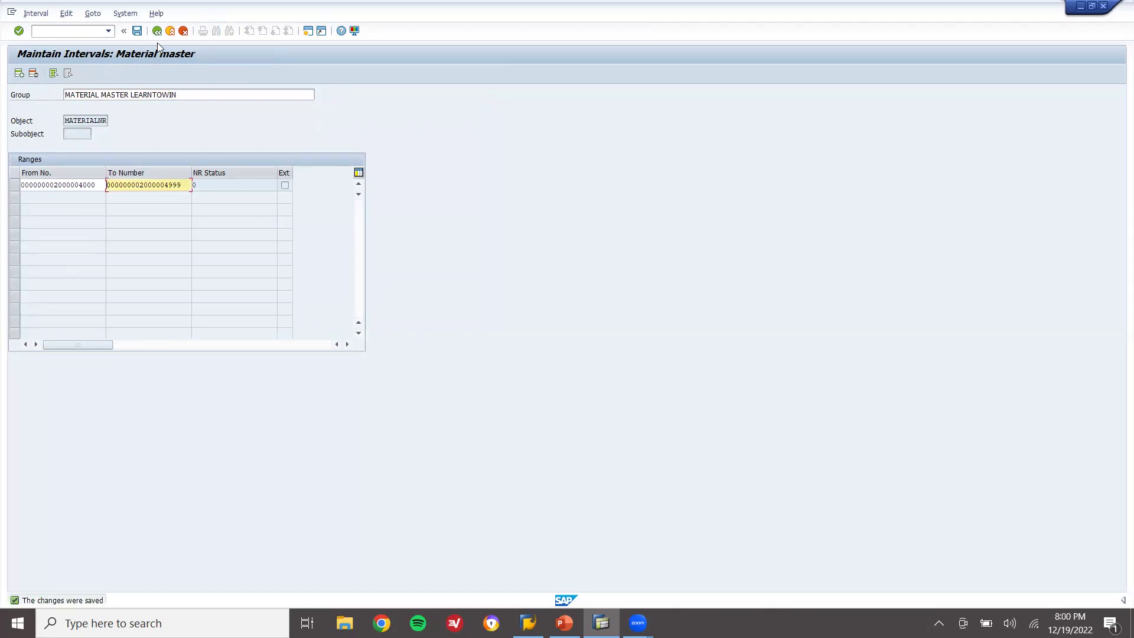
left_click(24, 75)
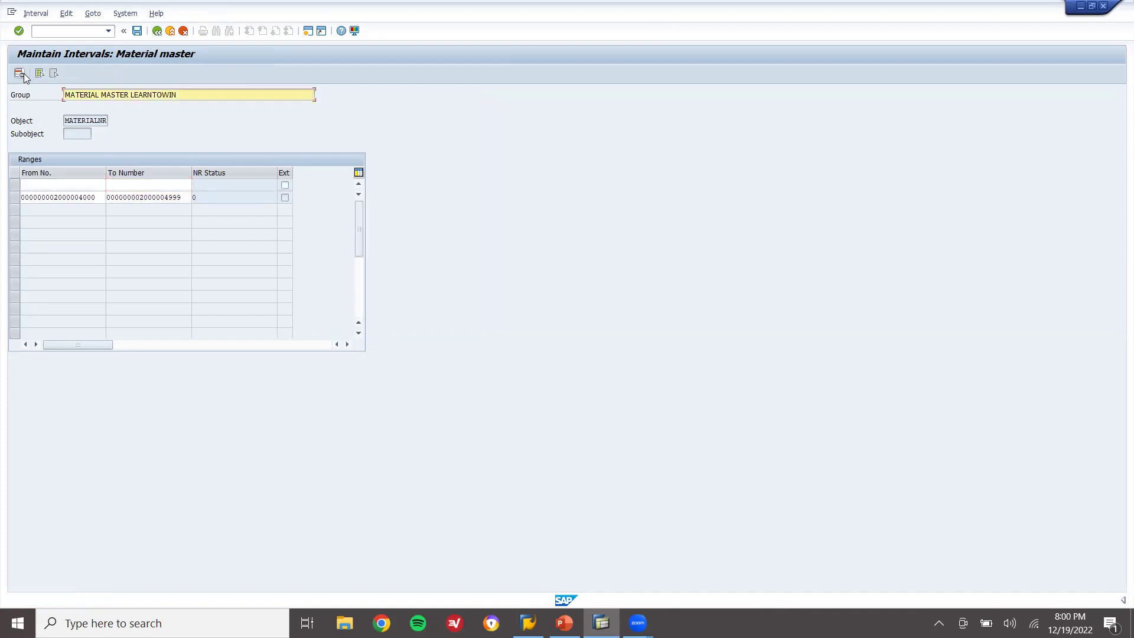
left_click(137, 31)
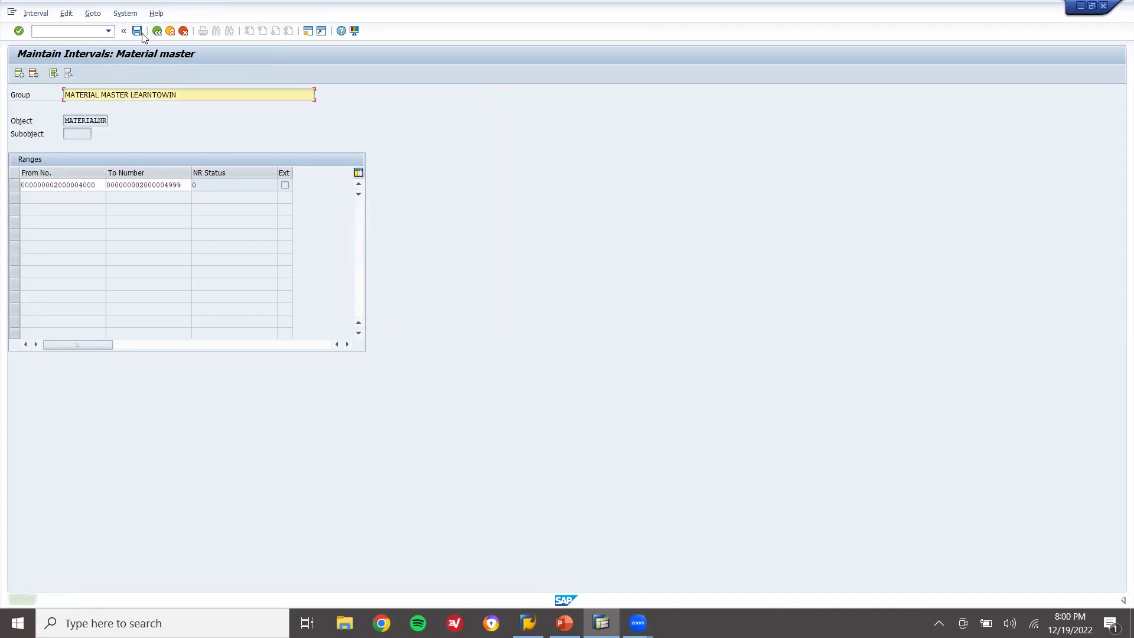
left_click(168, 32)
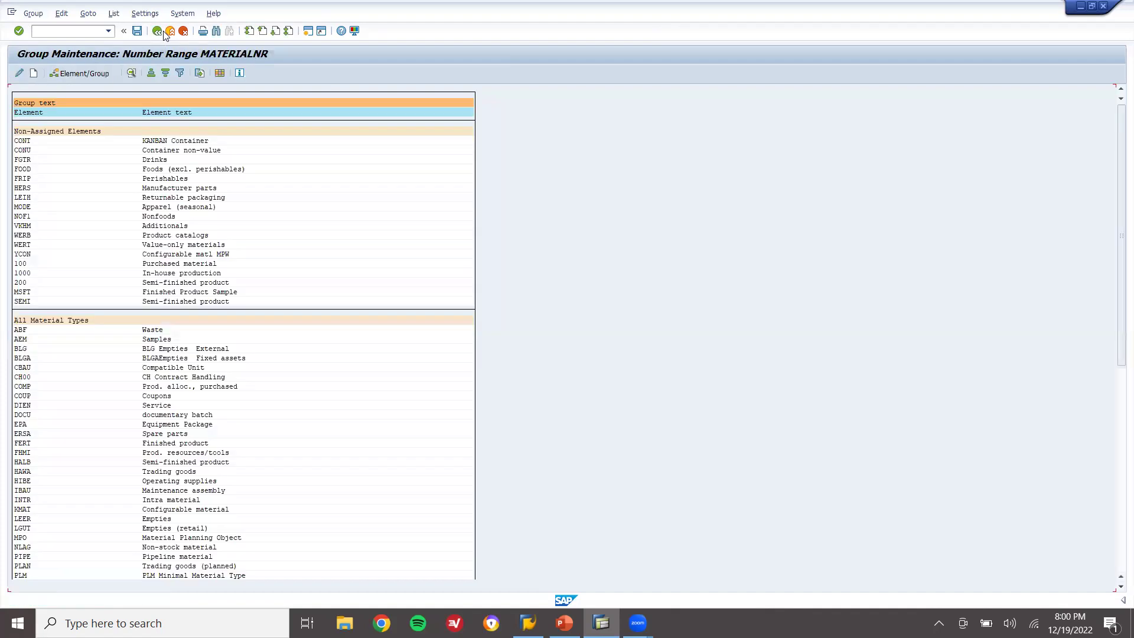
Assign material type ROH to the MATERIAL MASTER LEARNTOWIN group.
left_click(1118, 464)
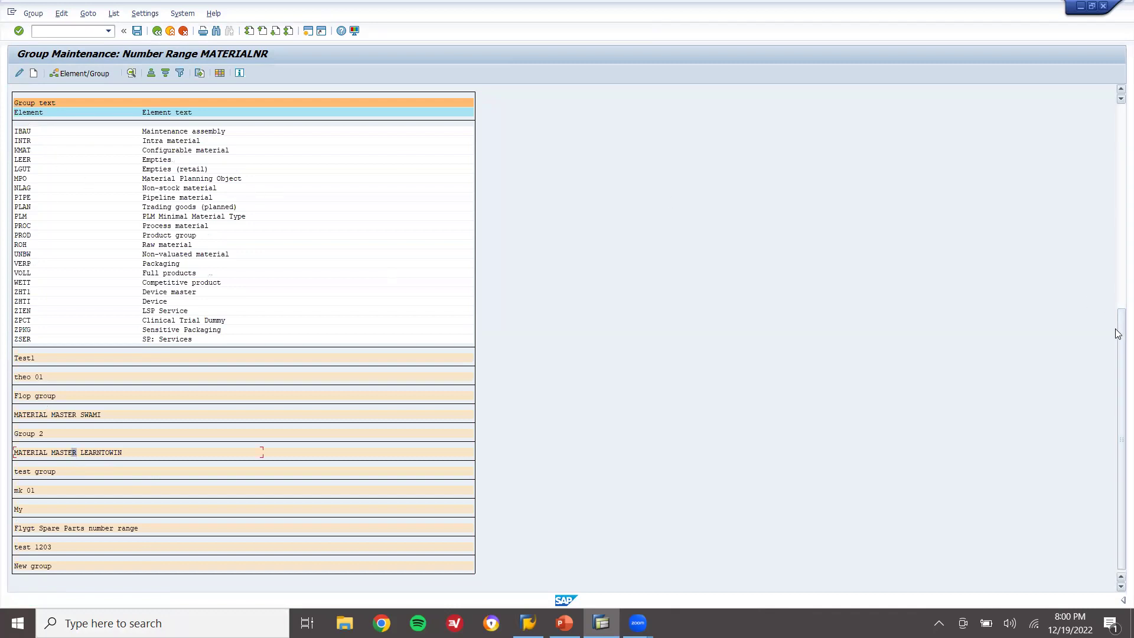
left_click_drag(1119, 334, 1119, 287)
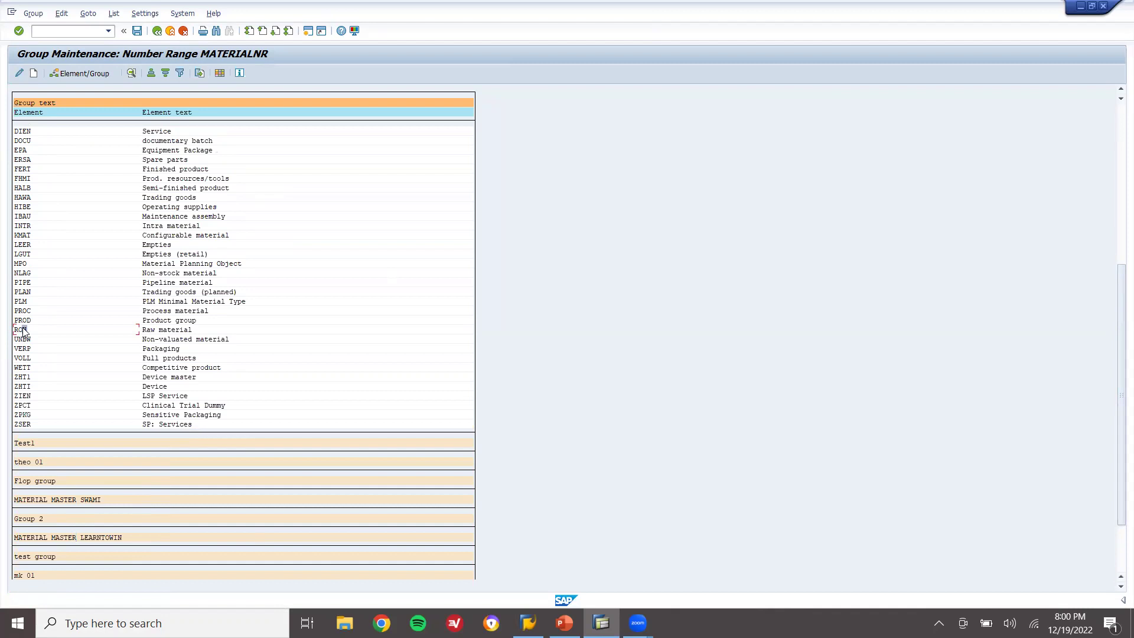
left_click(36, 14)
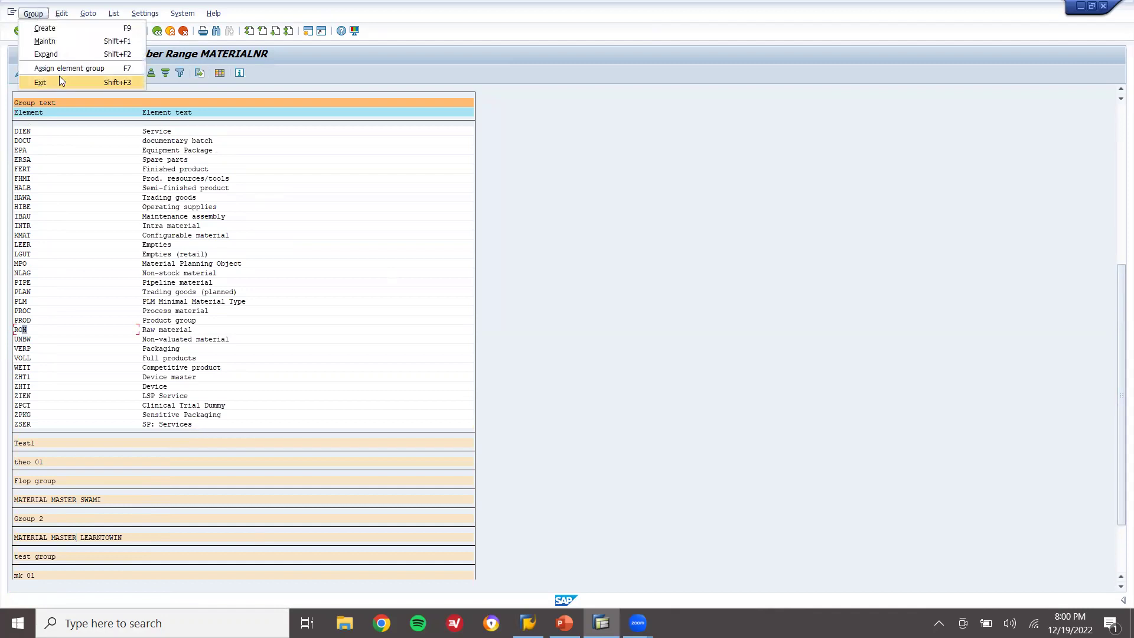
left_click(59, 71)
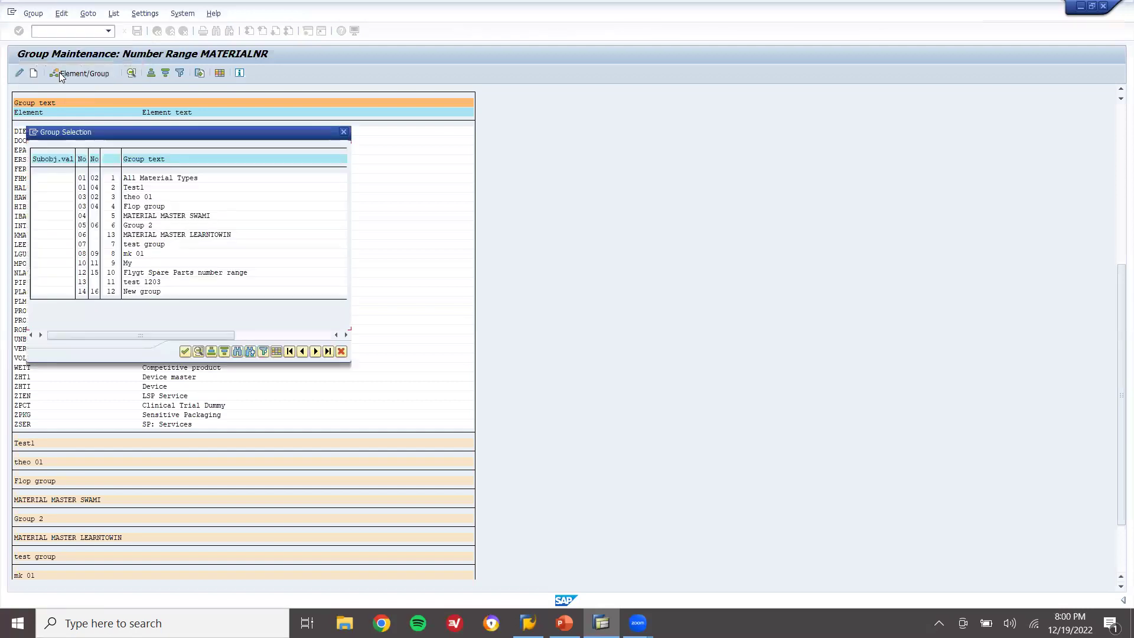
double_click(154, 239)
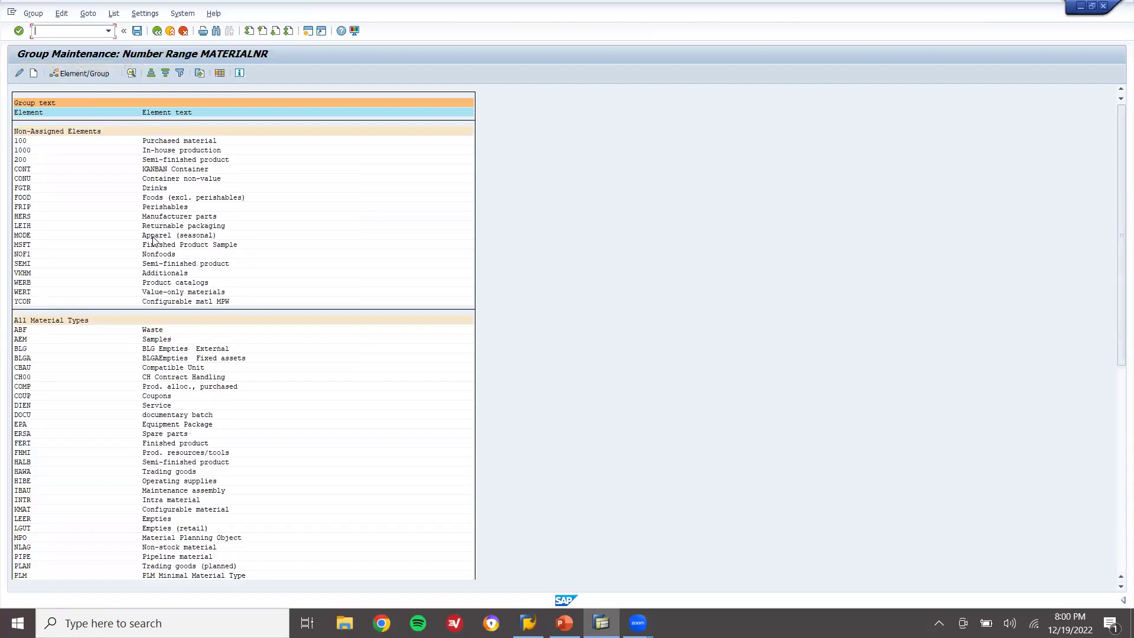
Back out of number range maintenance to the SAP main menu.
left_click(158, 32)
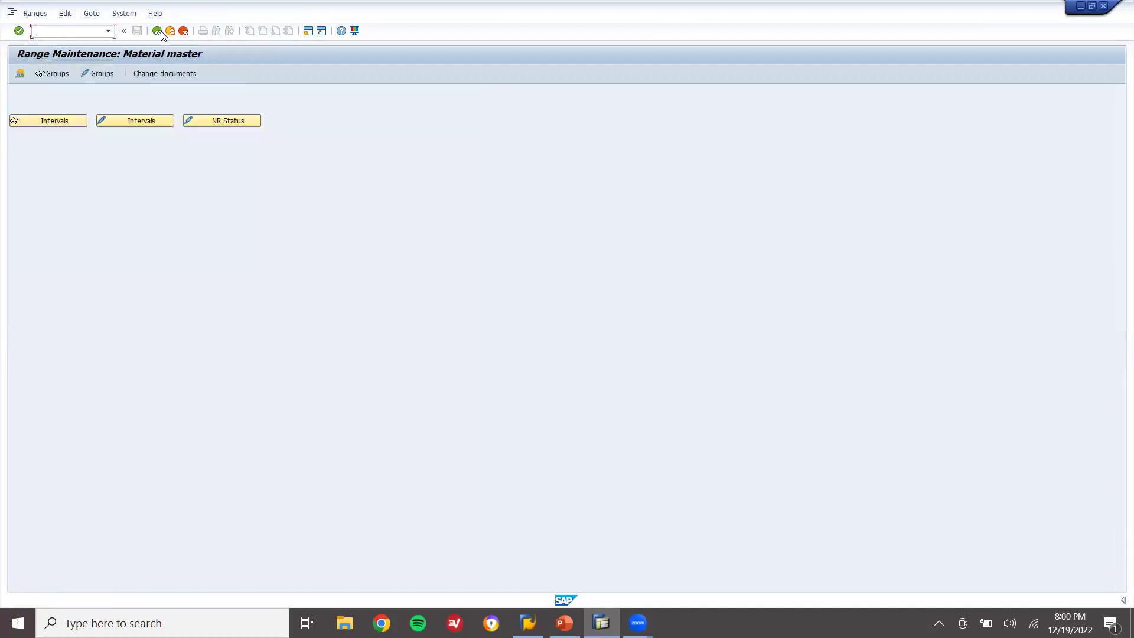
left_click(157, 31)
left_click(157, 32)
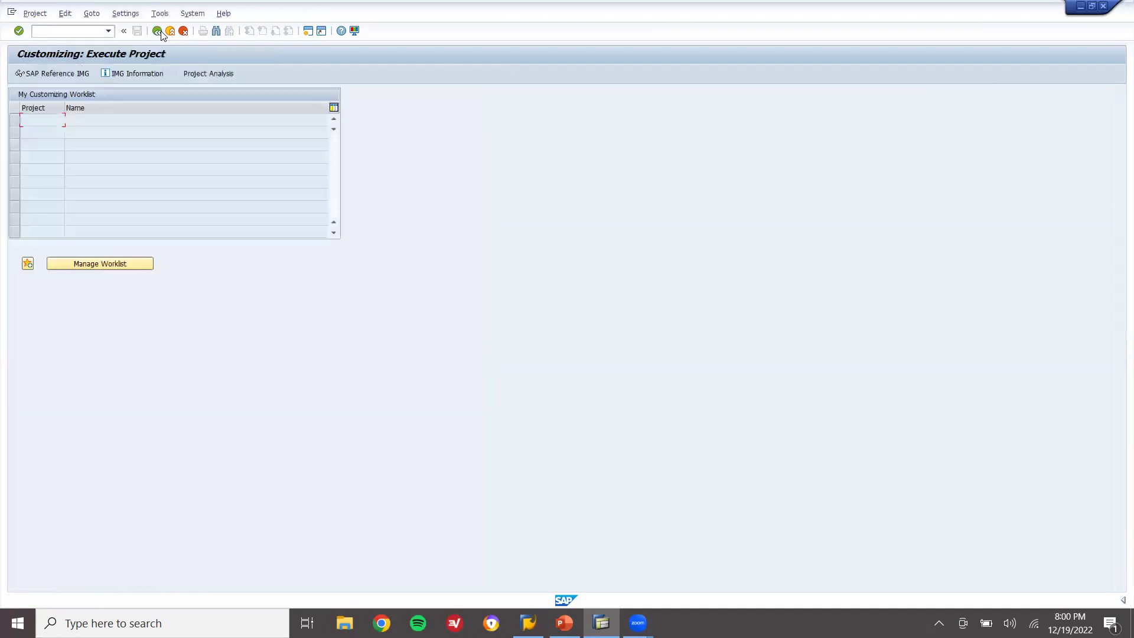
left_click(157, 31)
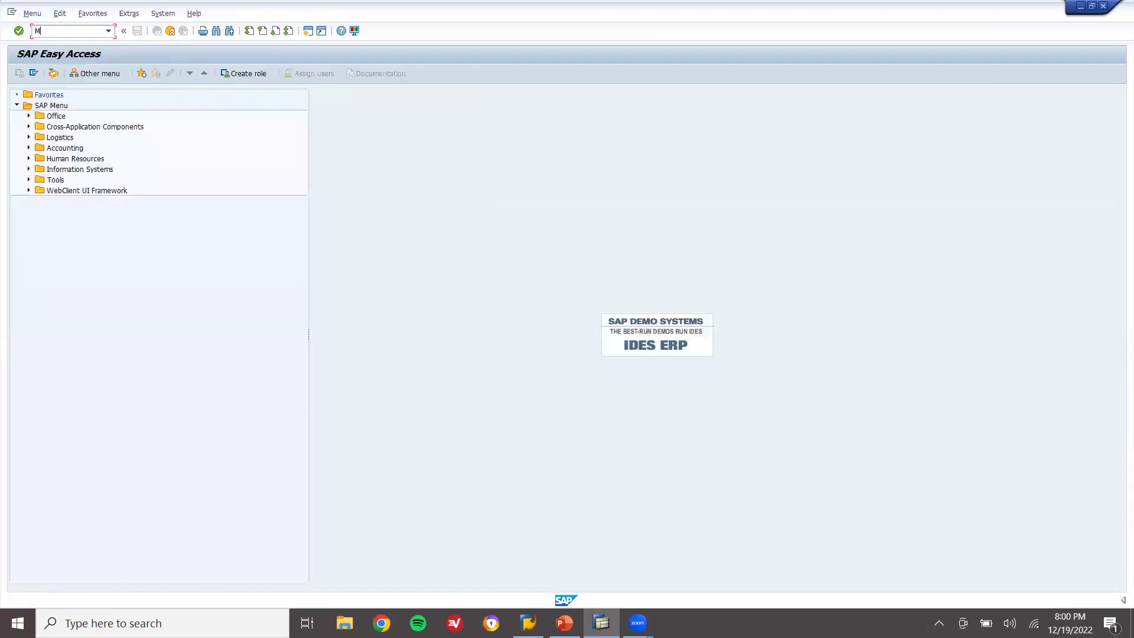
Start a Mechanical Engineering raw material and confirm the selected views and organizational levels.
key("Return")
key("Tab")
key("m")
key("Tab")
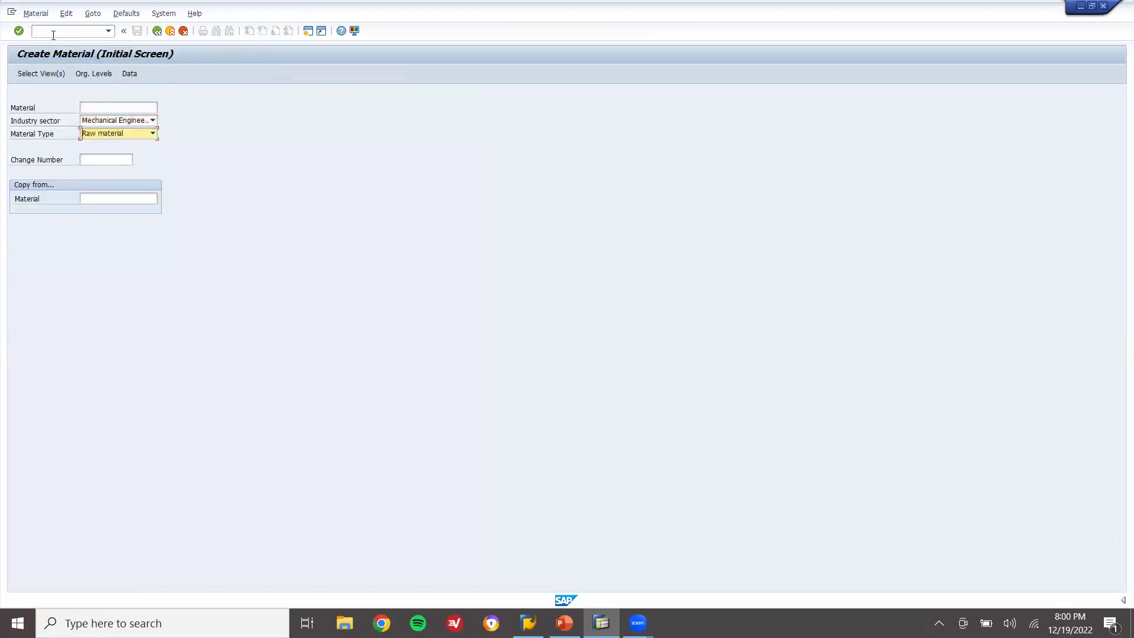
key("Return")
key("Return")
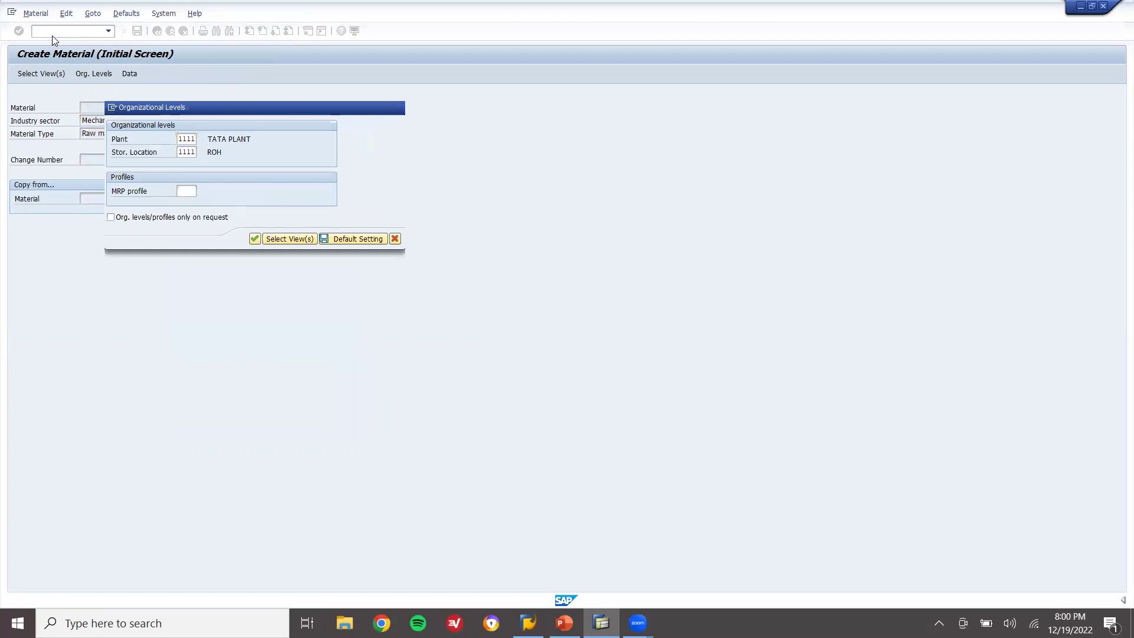
key("Return")
Enter basic data: description ROH 1, base unit EA, material group 00103.
left_click_drag(134, 120, 69, 116)
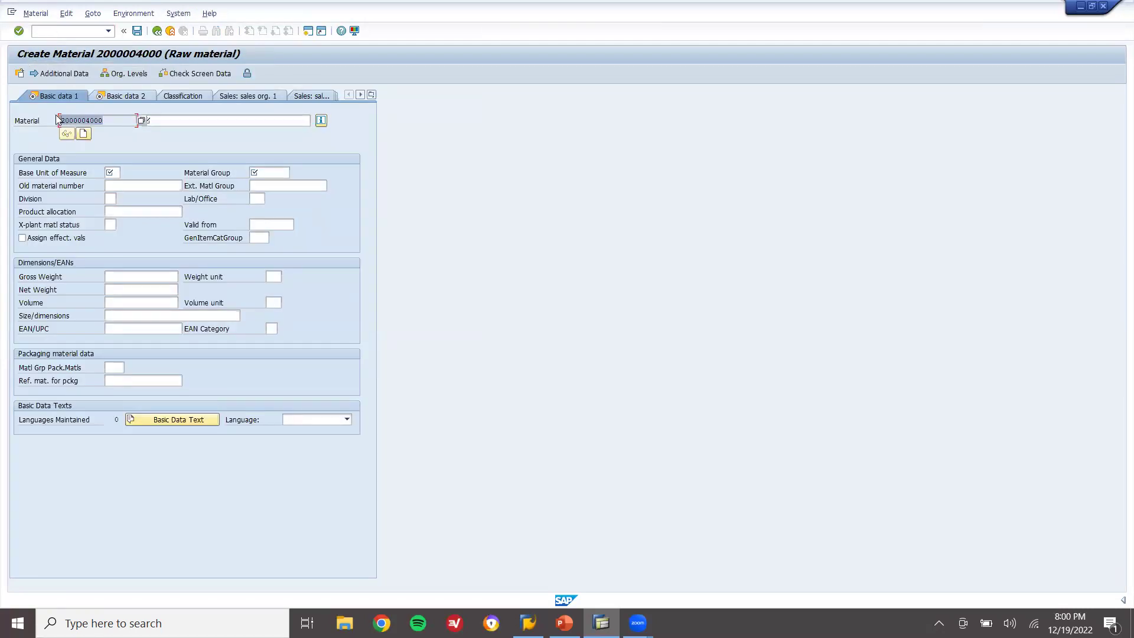
left_click(213, 126)
type("ROH 1")
key("Return")
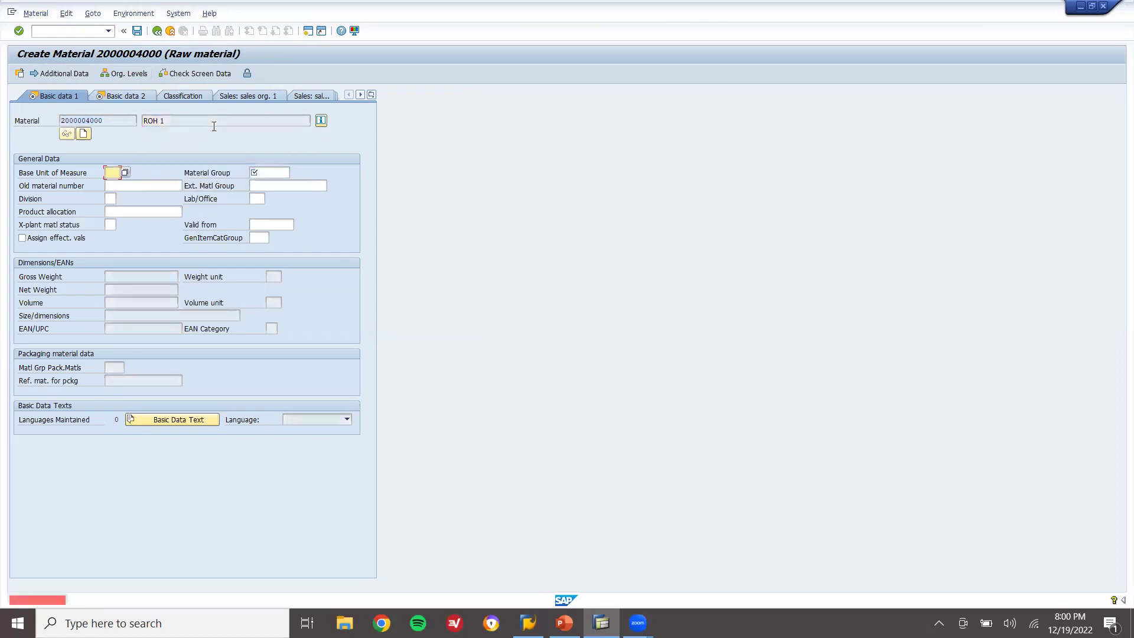
type("EA")
key("Tab")
key("Down")
key("Return")
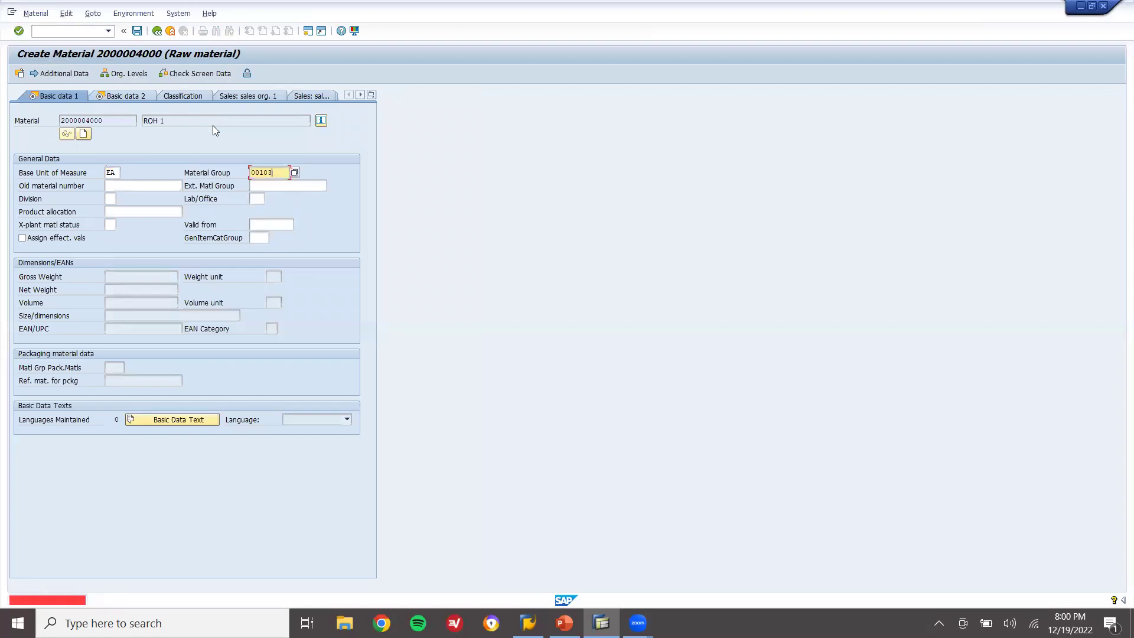
key("Return")
Set purchasing group 000 and advance through purchasing and MRP data to accounting.
key("Return")
key("Down")
key("Return")
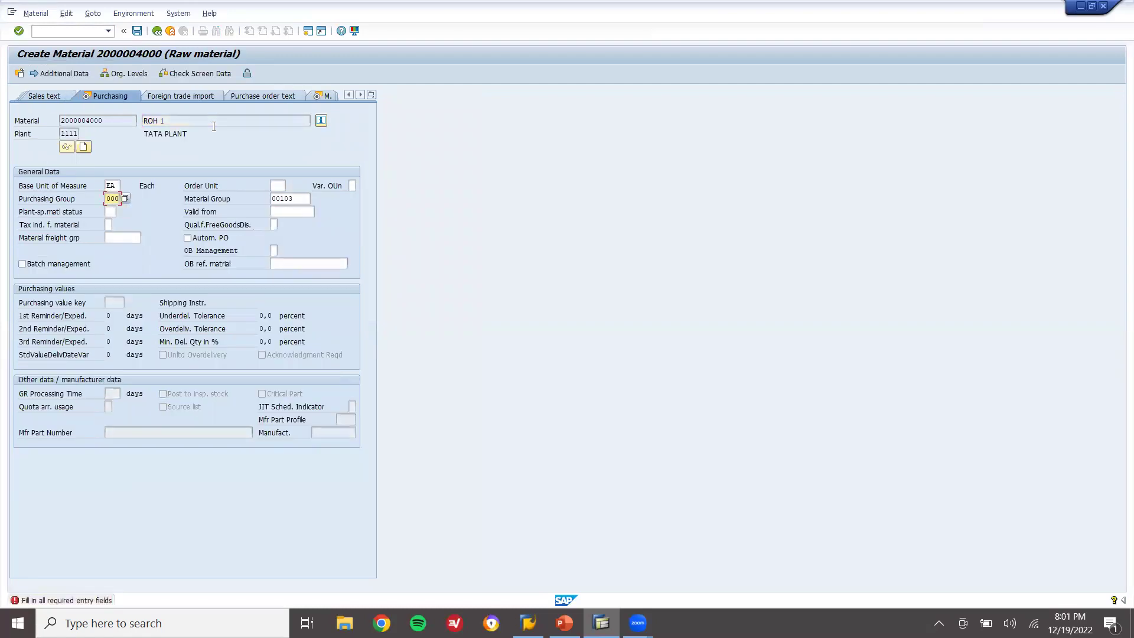
key("Return")
key("Down")
key("Return")
key("Return")
key("Return")
key("Return")
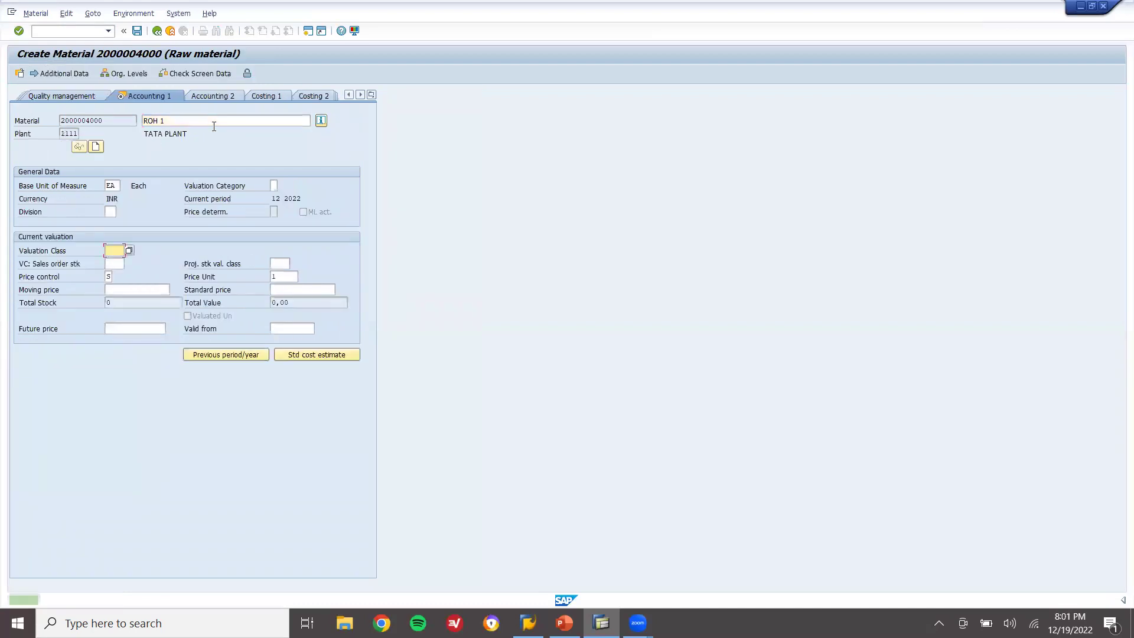
left_click(128, 251)
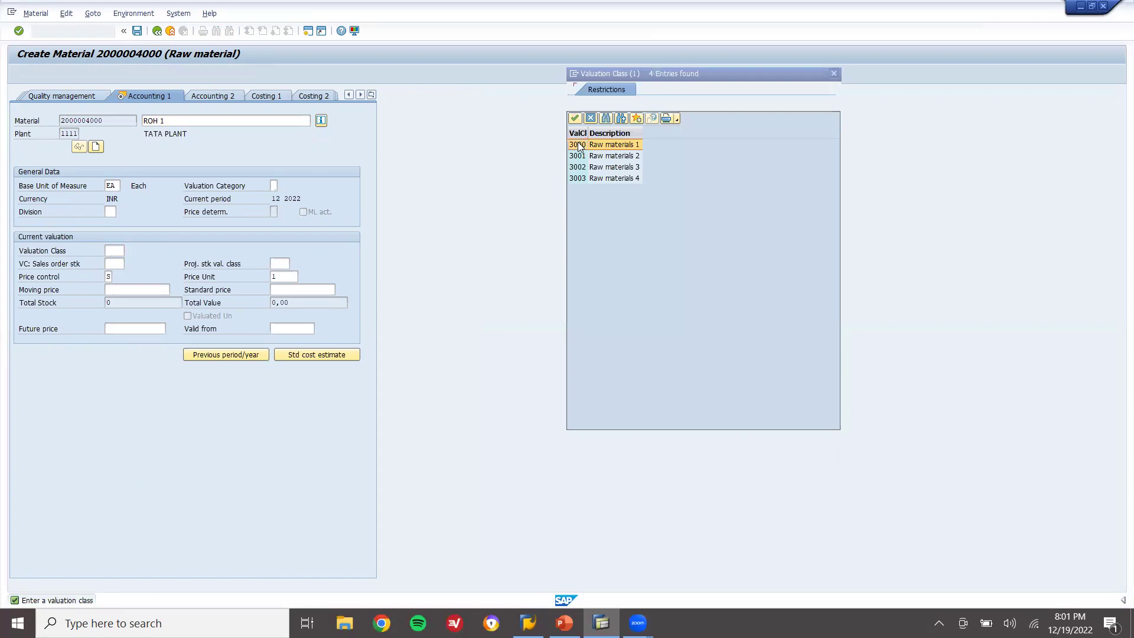
double_click(577, 144)
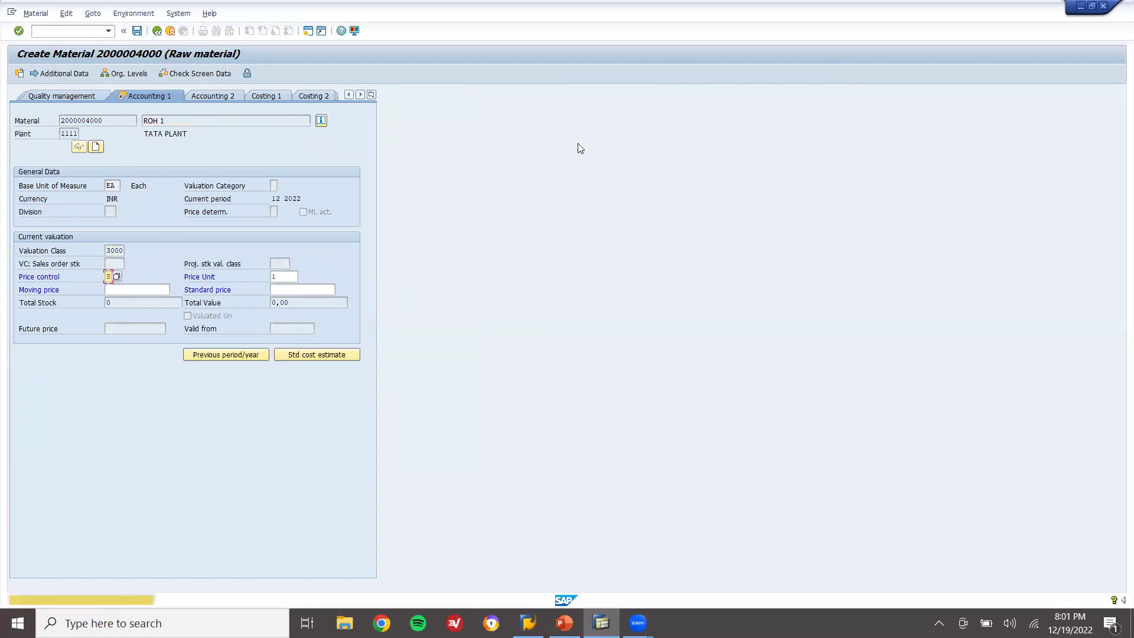
key("Return")
key("Return")
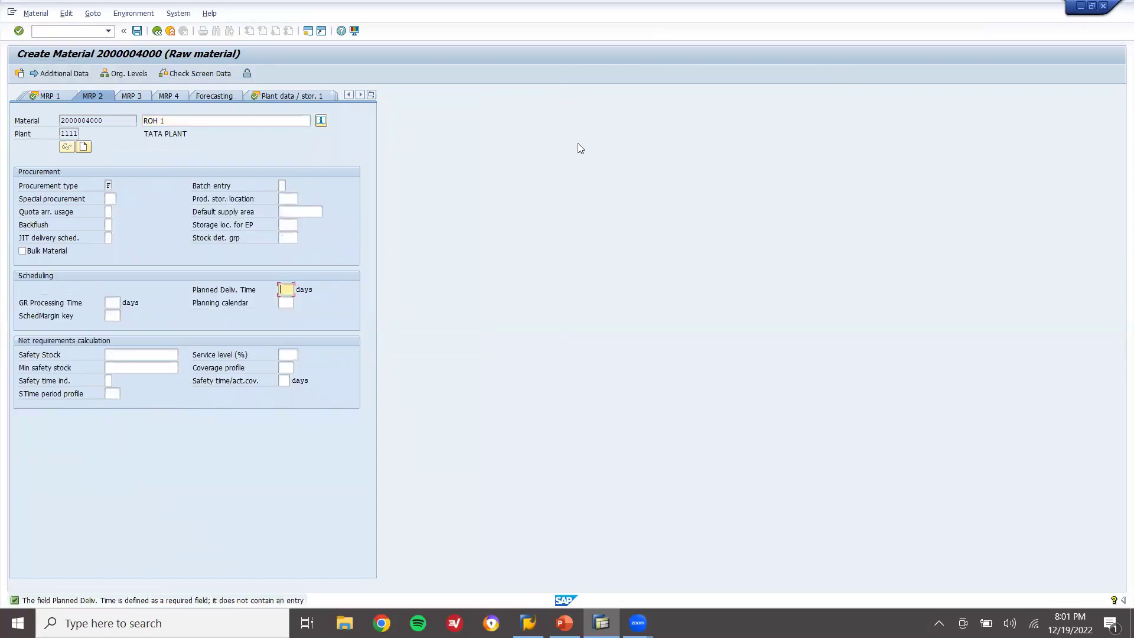
key("Return")
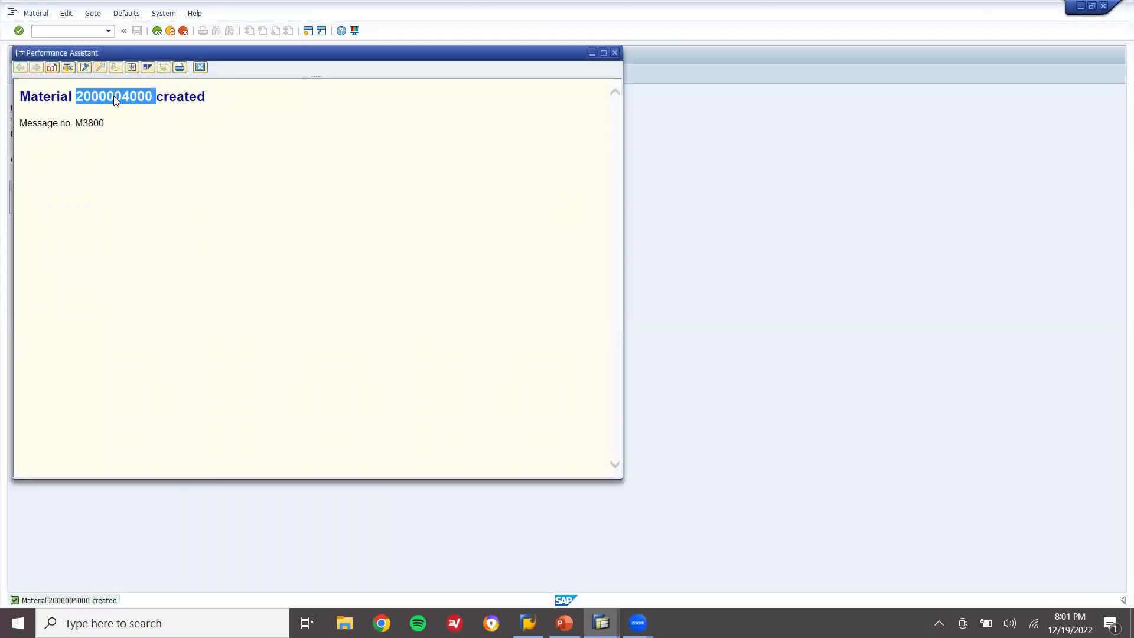
left_click(201, 69)
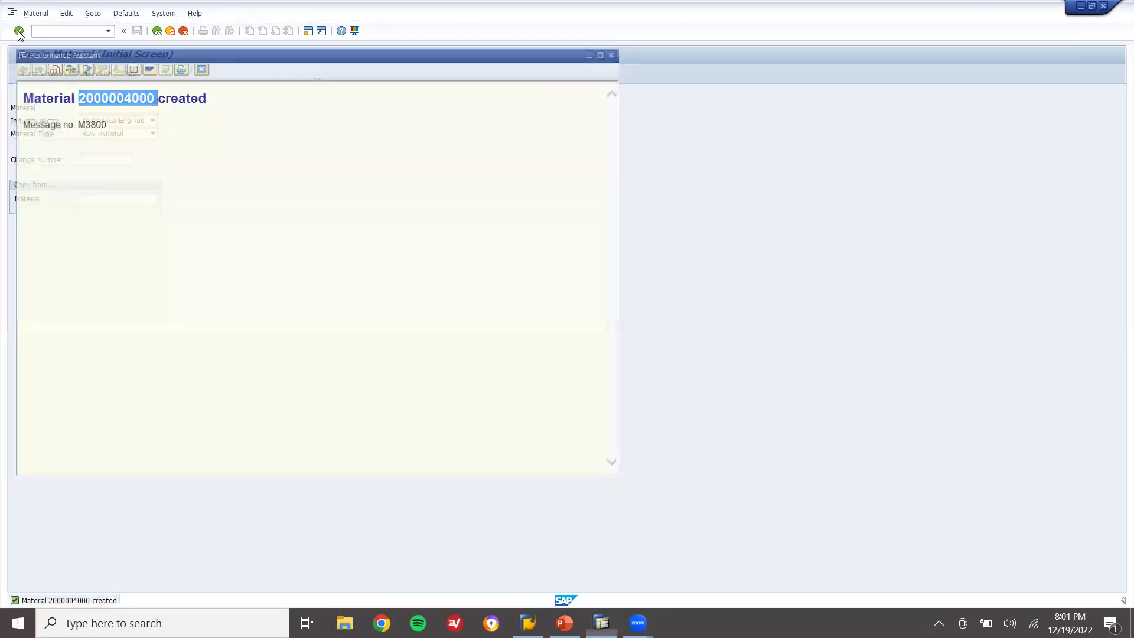
left_click(52, 31)
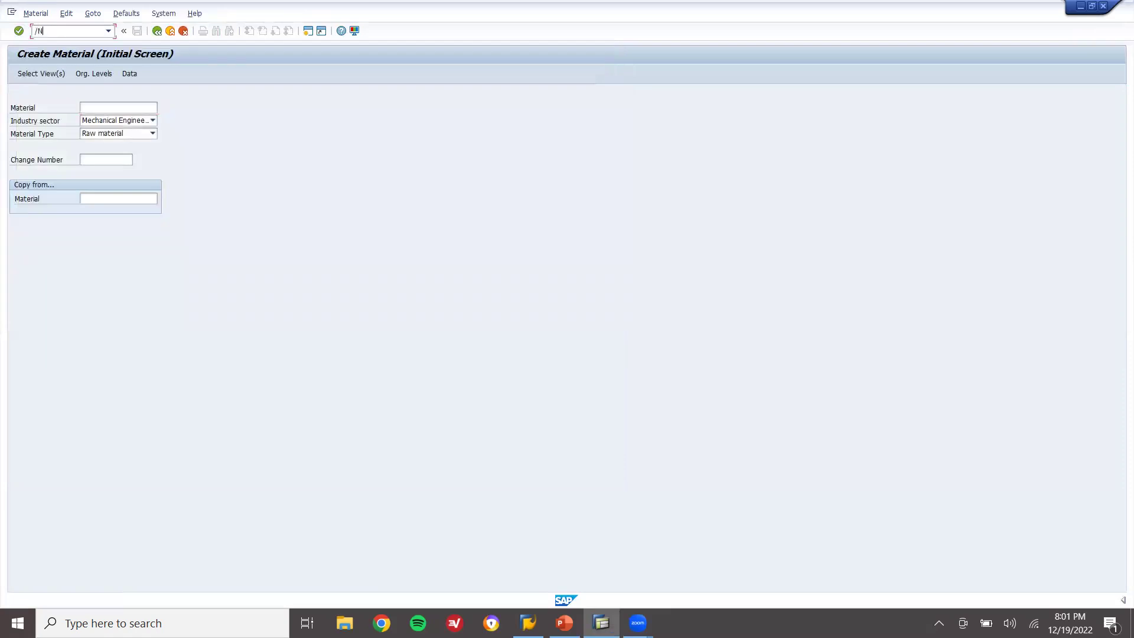
Start a purchase order via /NME21N with the vendor, purchasing org 1111 and purchasing group 000.
type("/NME21N")
key("Return")
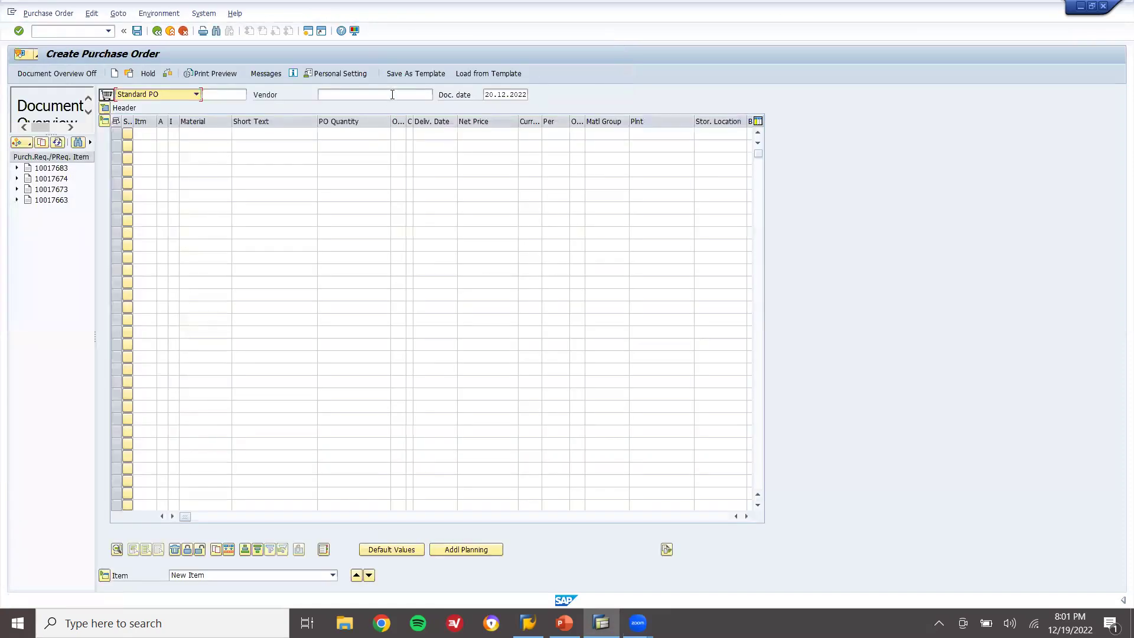
left_click(392, 94)
type("7001120")
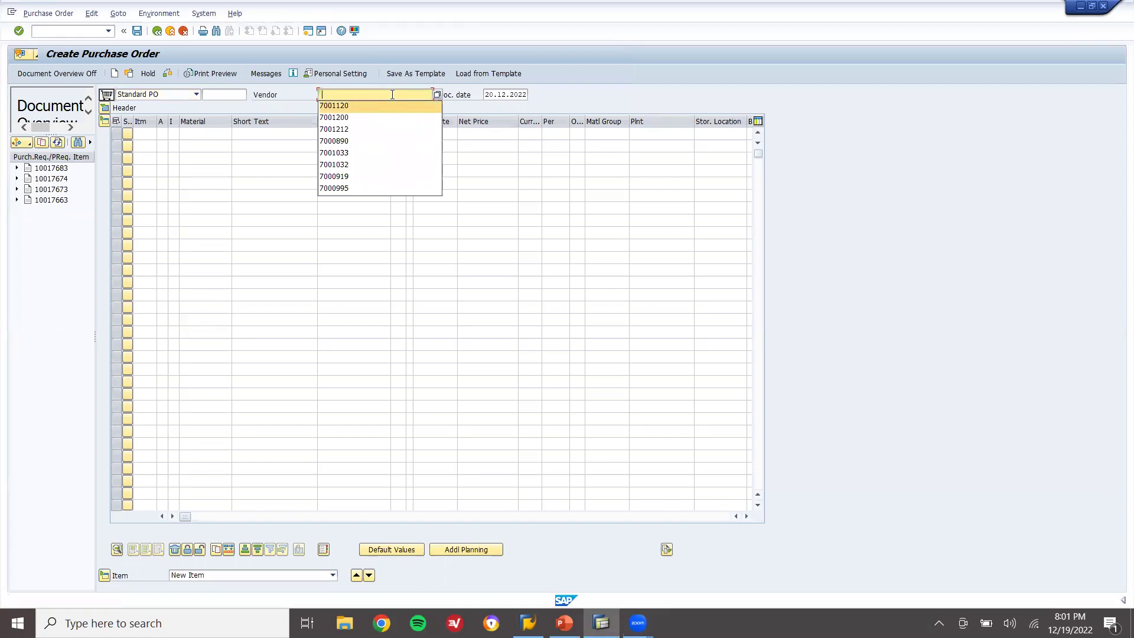
key("Return")
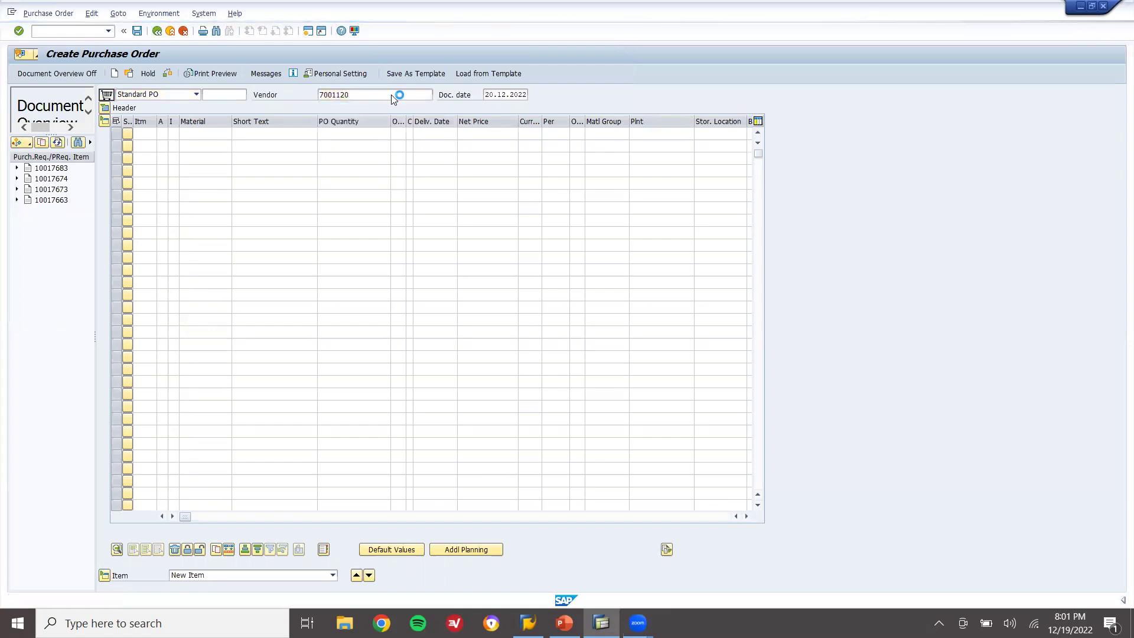
type("1111")
key("Return")
type("000")
key("Return")
left_click(213, 225)
key("ctrl+v")
key("Return")
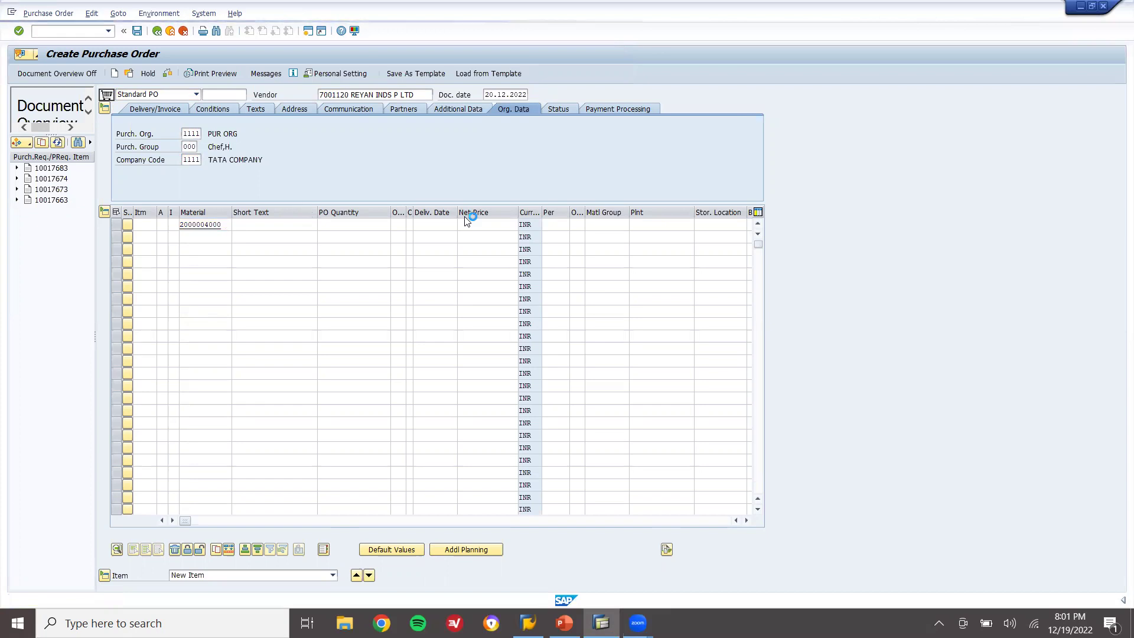
left_click(360, 225)
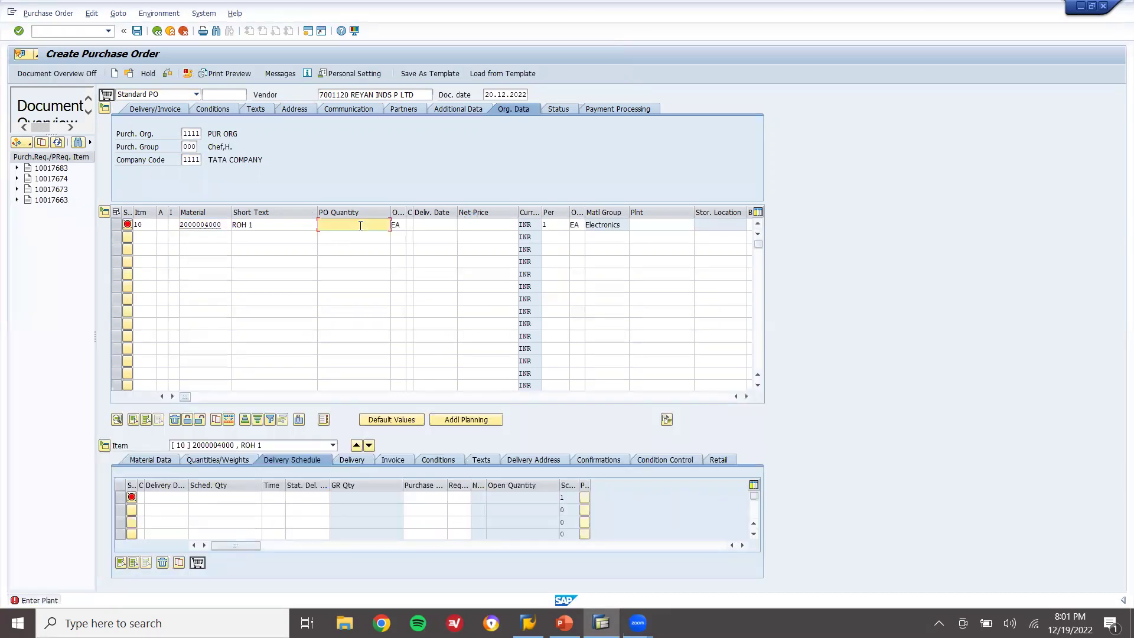
left_click(656, 229)
type("1111")
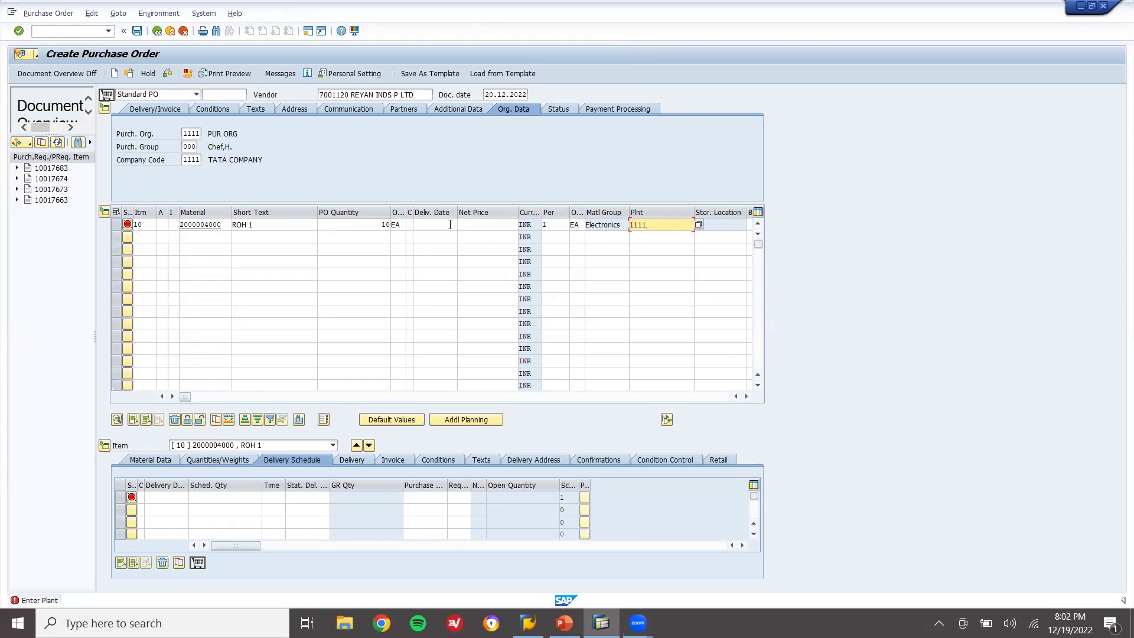
left_click(475, 223)
key("Return")
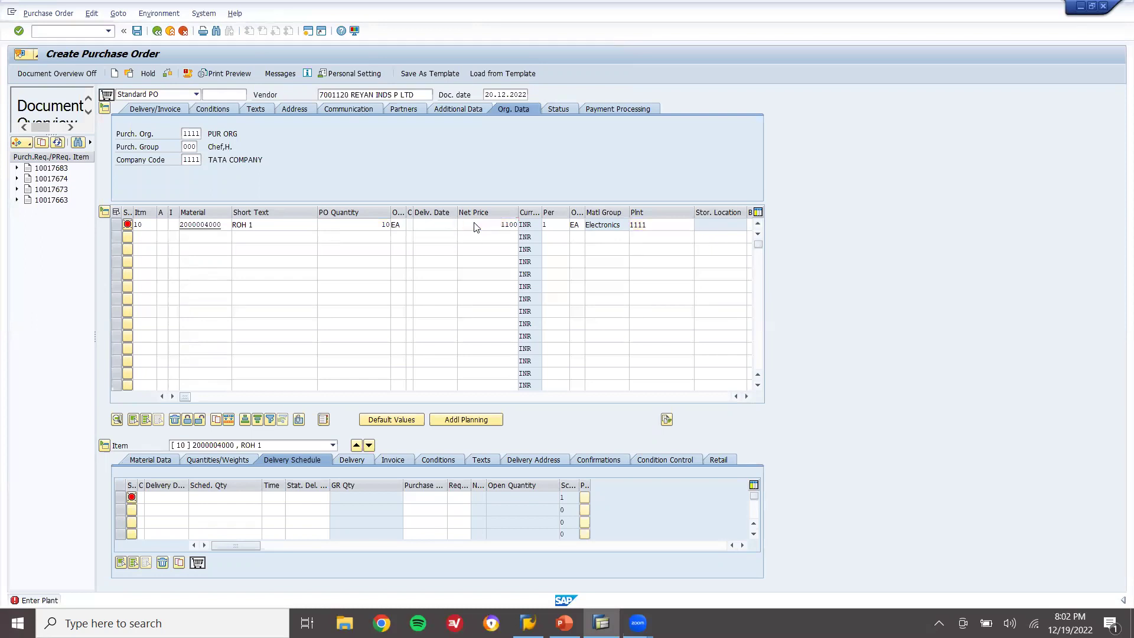
left_click(723, 227)
type("1111")
left_click(722, 227)
type("ROH")
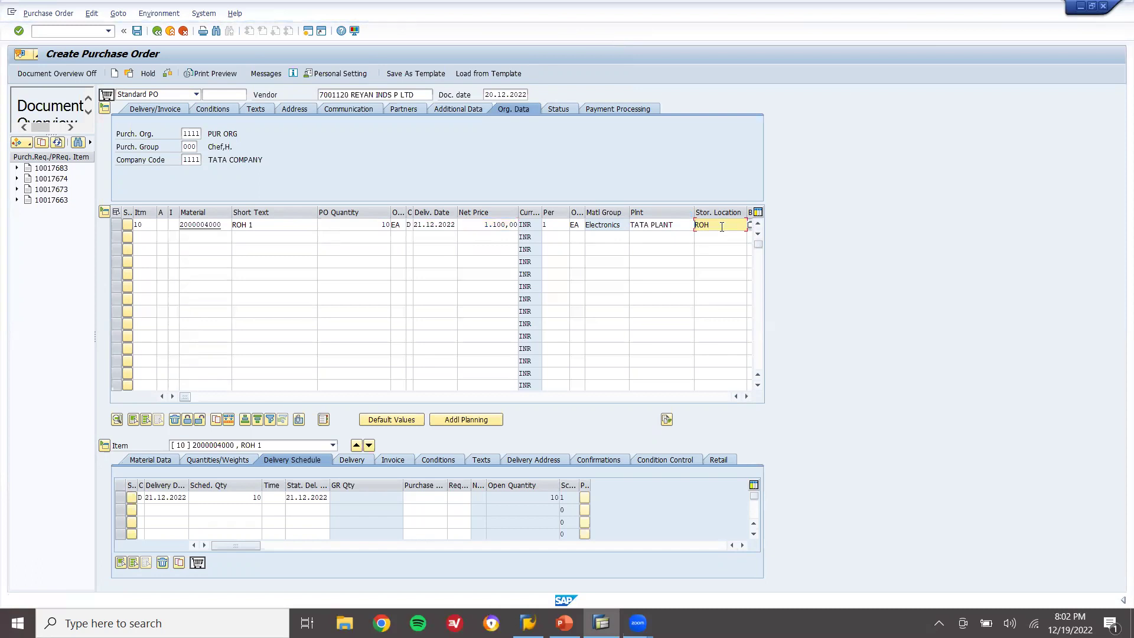
Paste the material number into Notepad, then save the purchase order.
key("super+r")
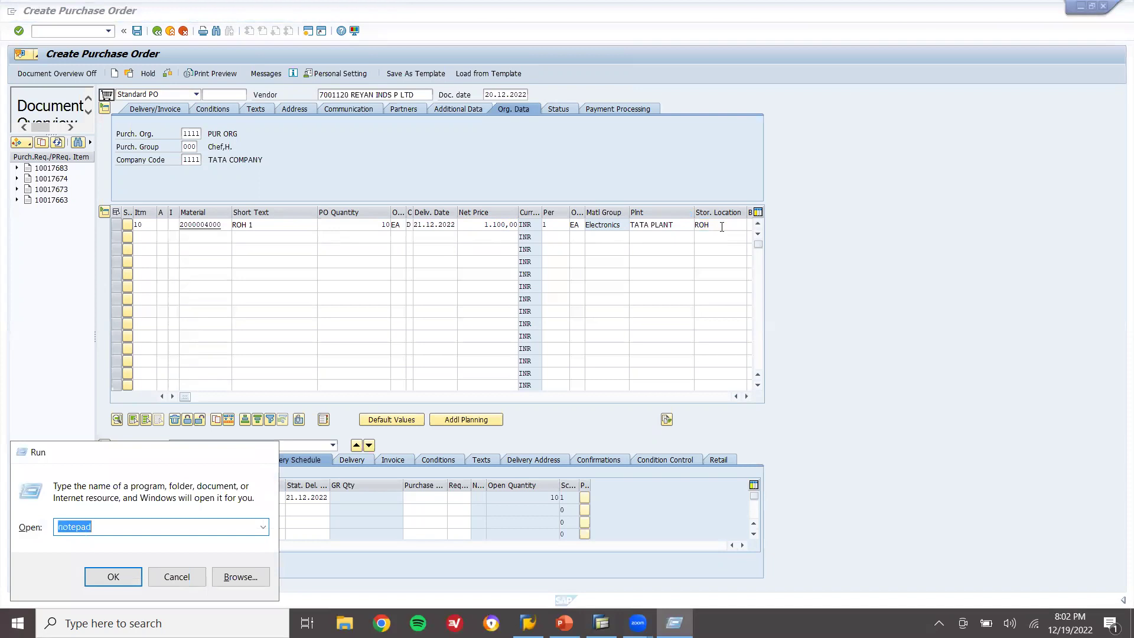
key("Return")
key("ctrl+v")
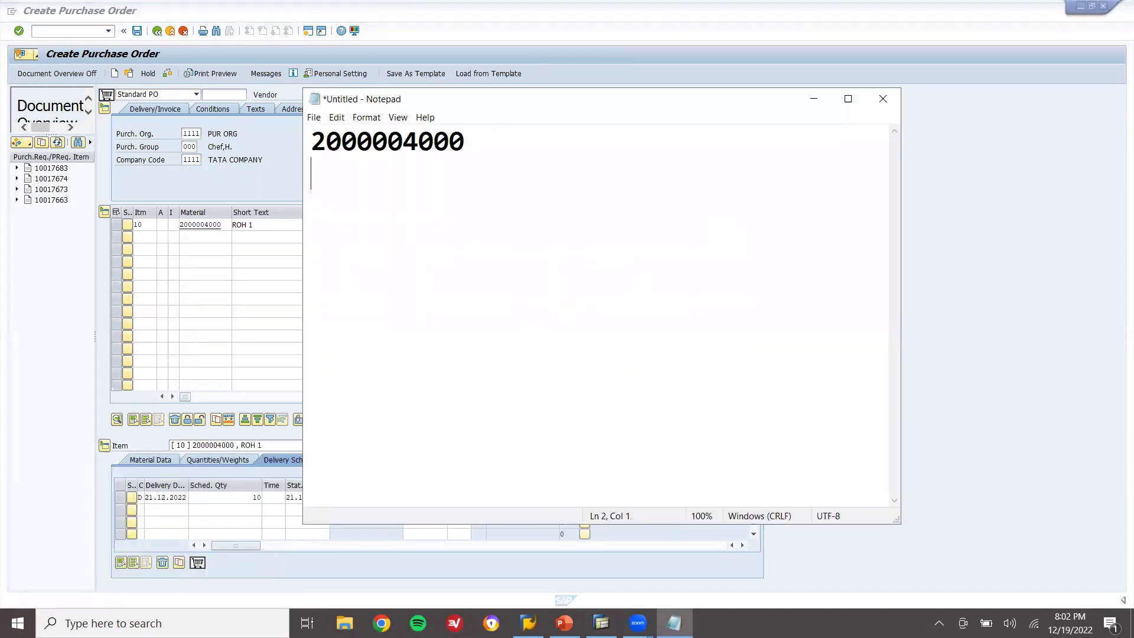
key("alt+Tab")
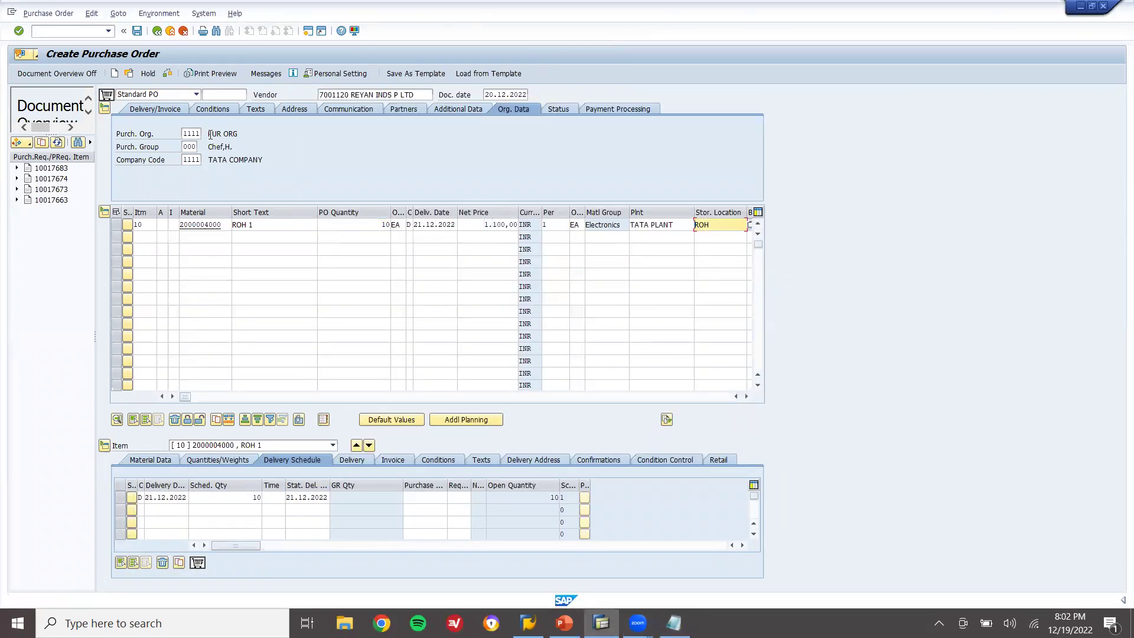
left_click(135, 33)
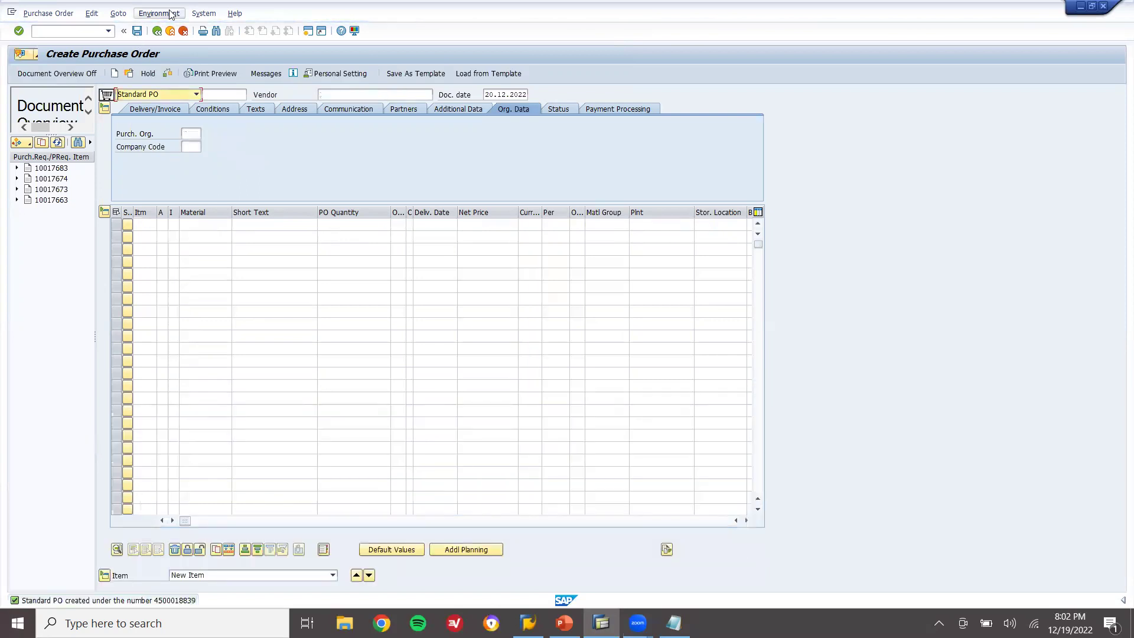
double_click(178, 600)
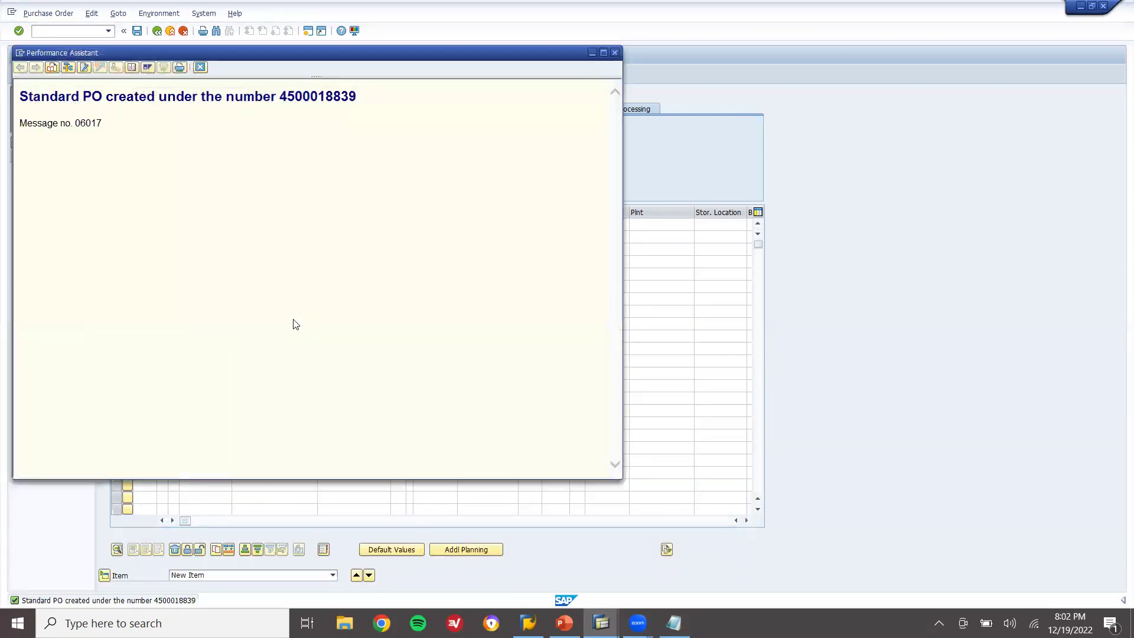
double_click(312, 96)
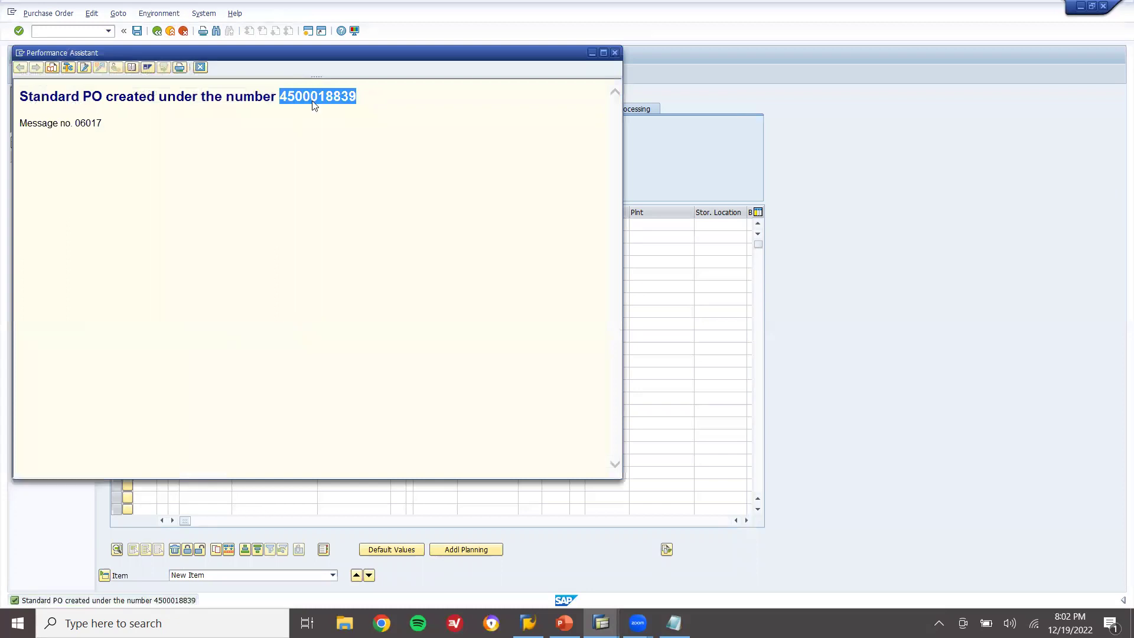
left_click(201, 67)
left_click(72, 31)
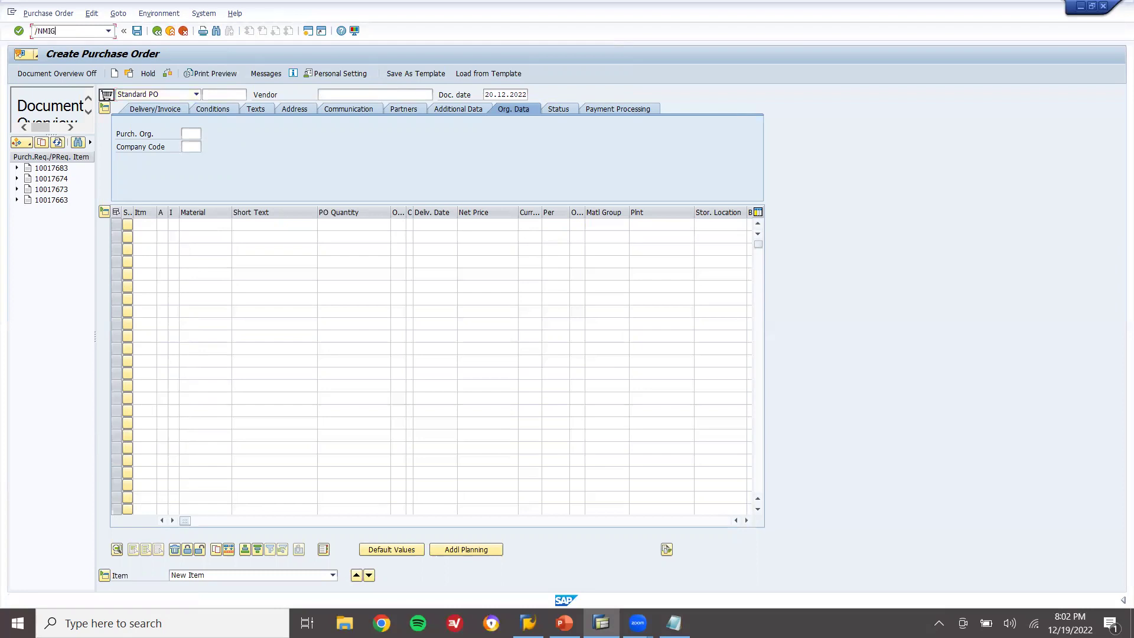
key("Return")
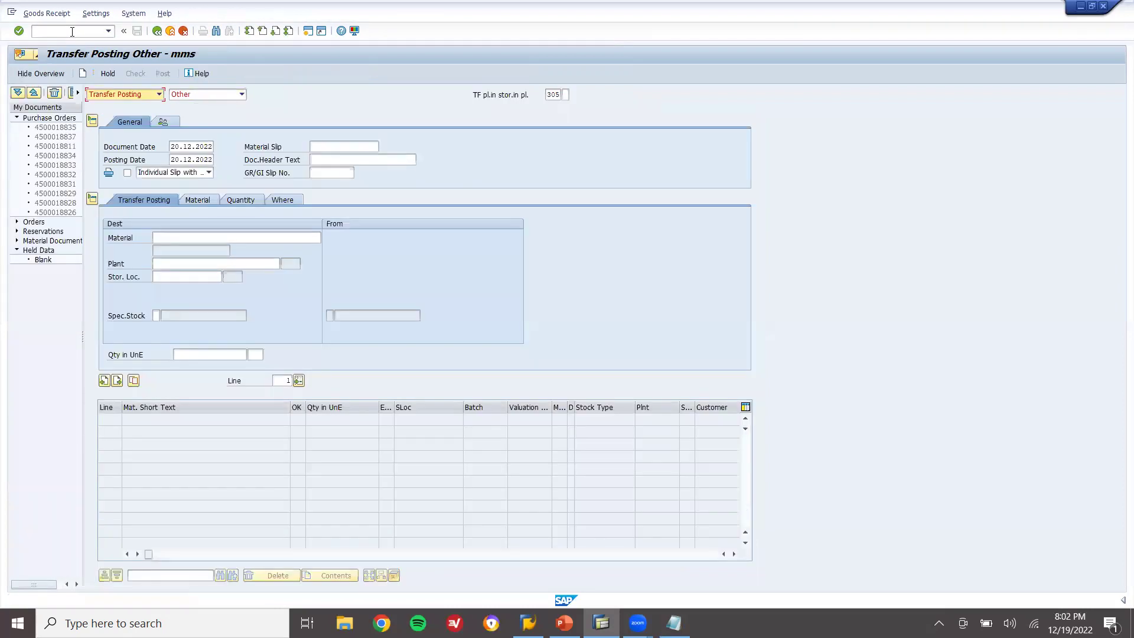
left_click(128, 92)
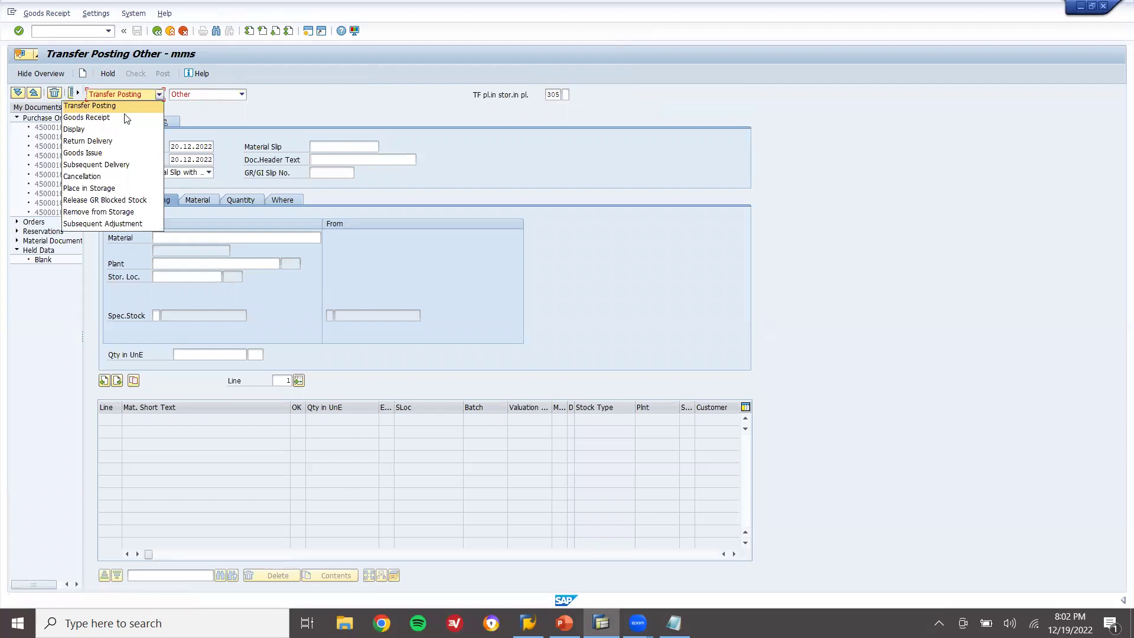
left_click(124, 114)
left_click(217, 98)
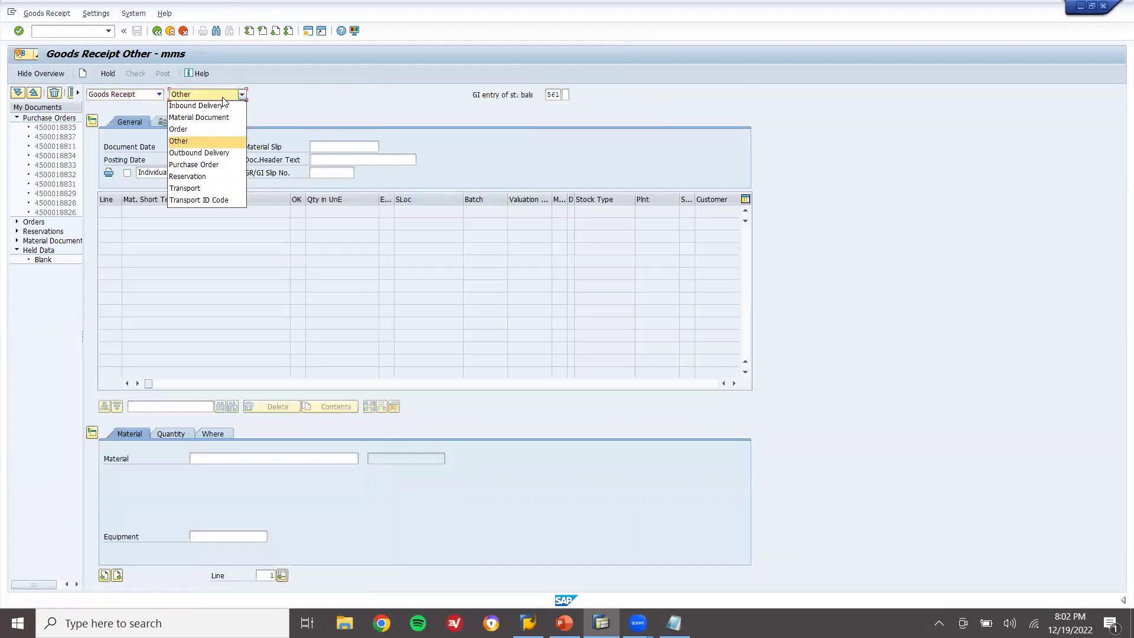
left_click(216, 135)
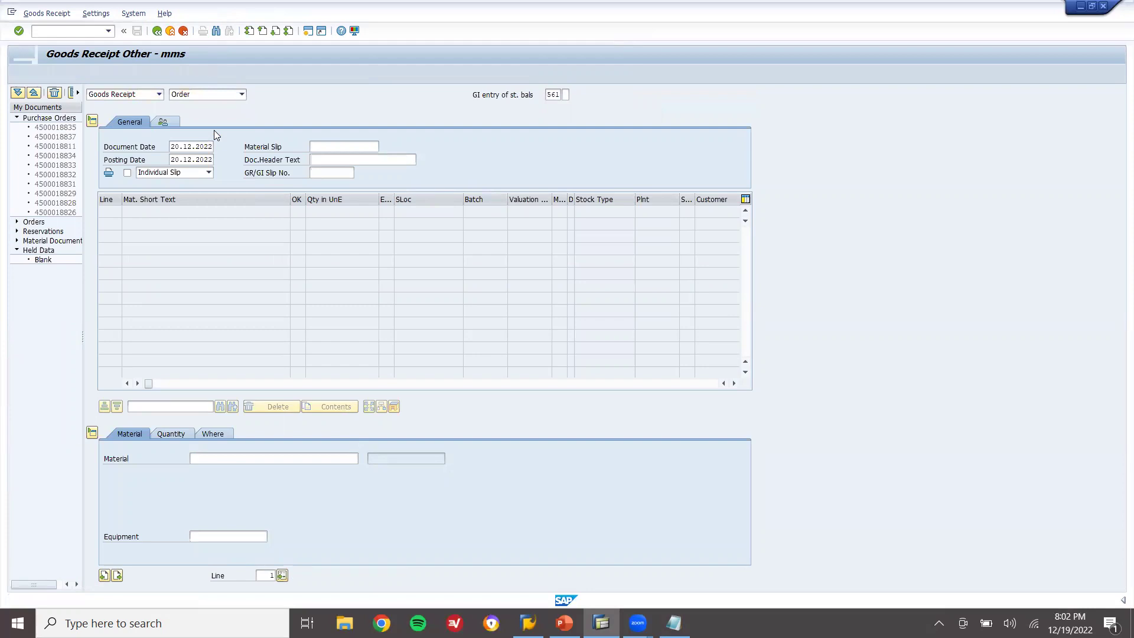
left_click(226, 96)
left_click(220, 168)
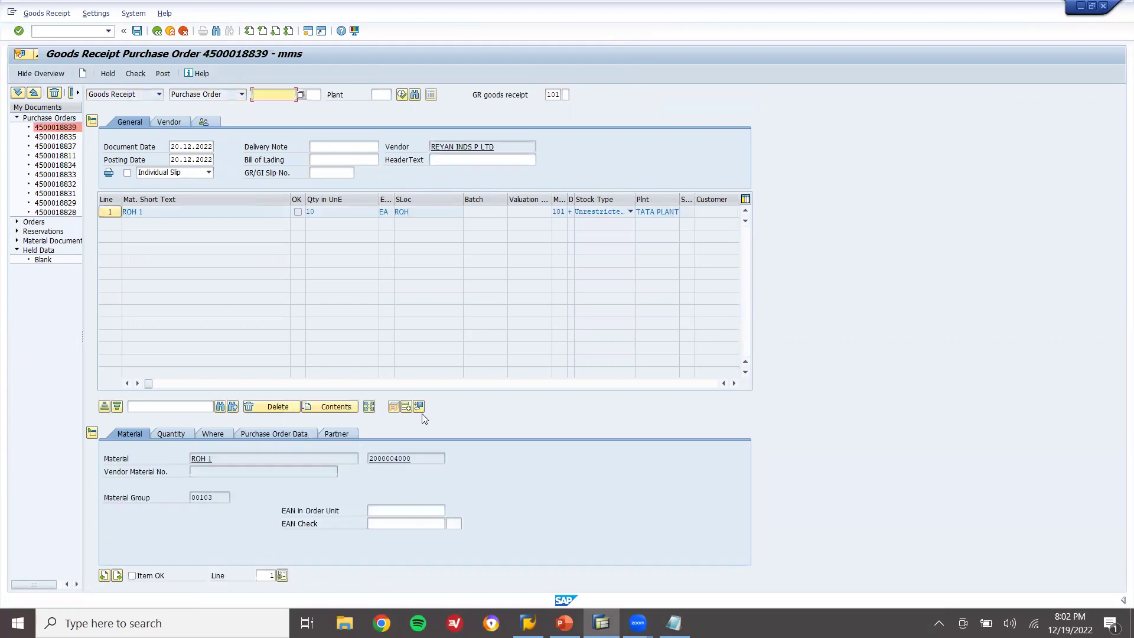
left_click(142, 577)
left_click(161, 74)
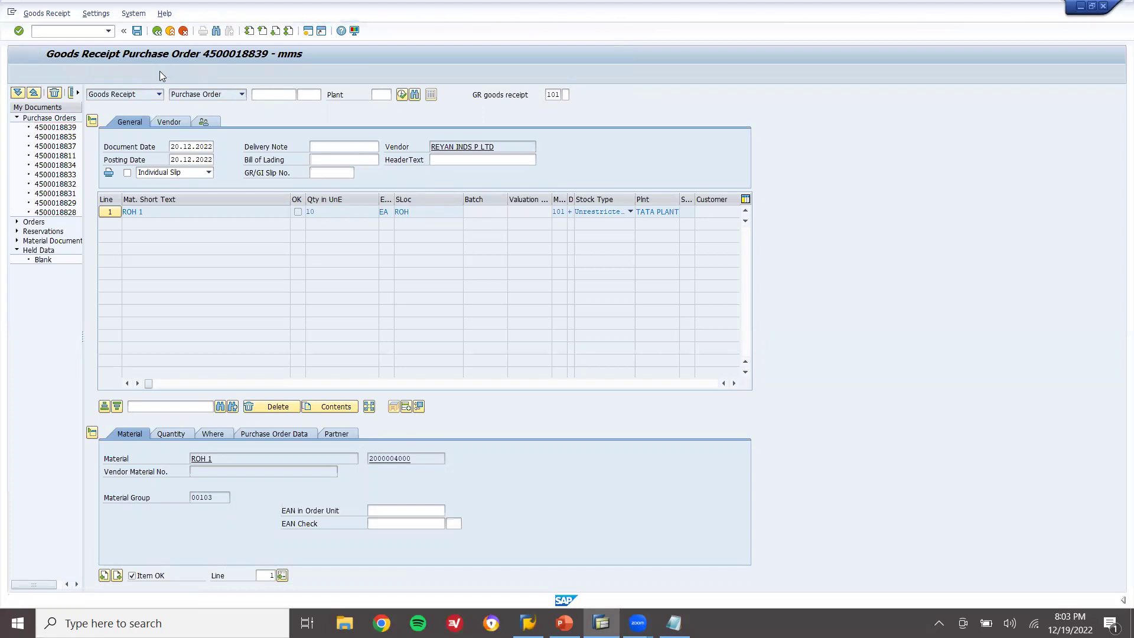
left_click(170, 31)
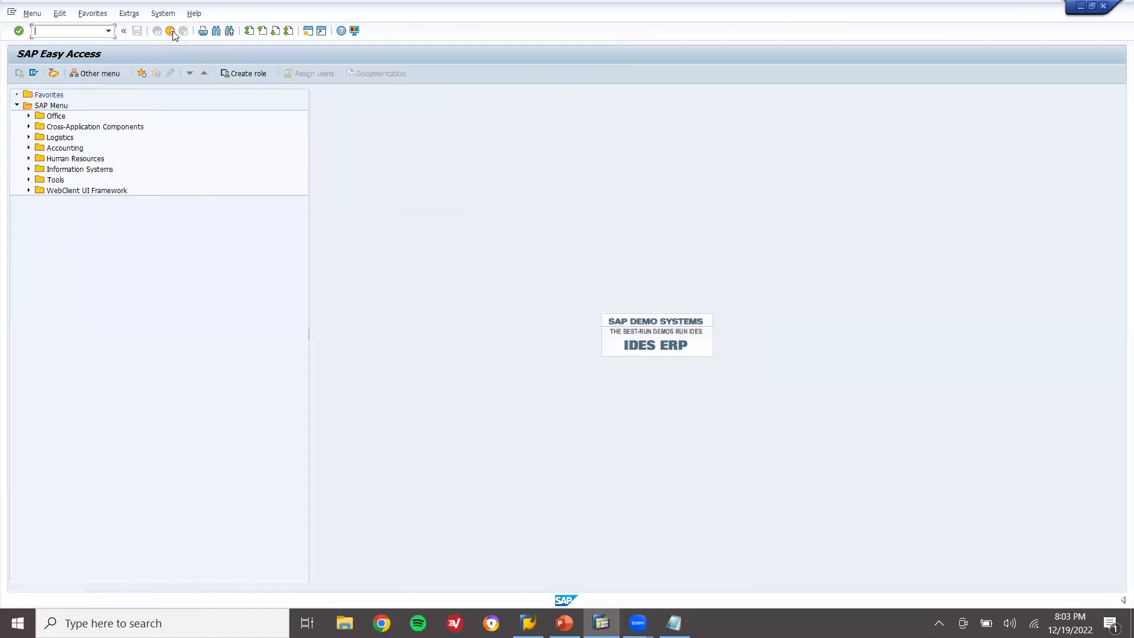
type("MMBE")
key("Return")
left_click(161, 120)
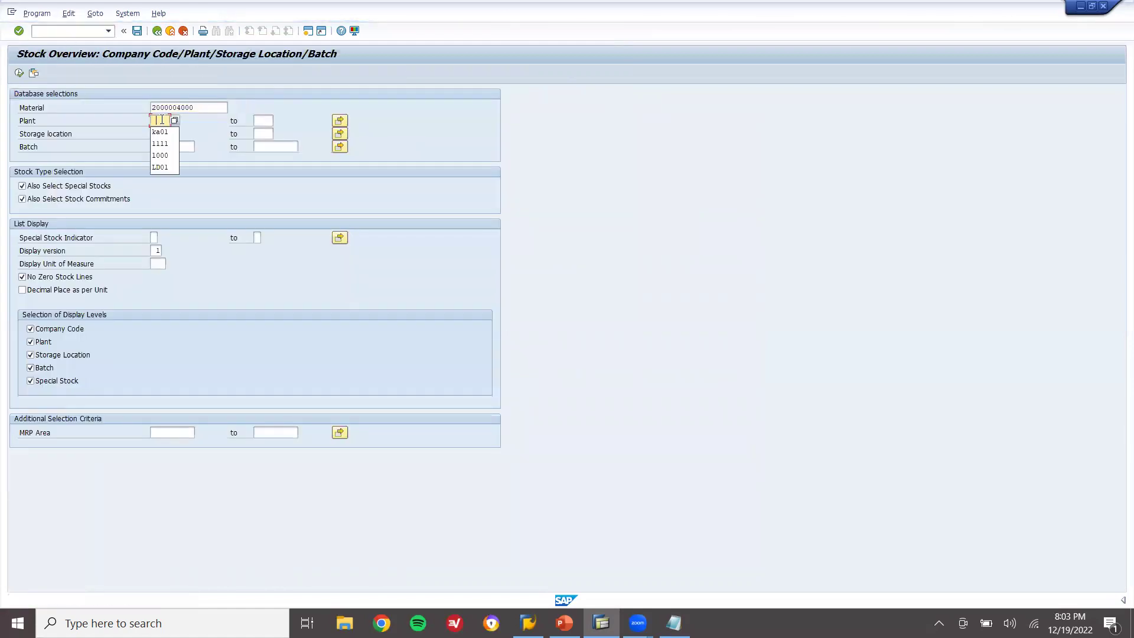
key("Down")
key("Return")
key("Tab")
key("Down")
key("Down")
key("Down")
key("Return")
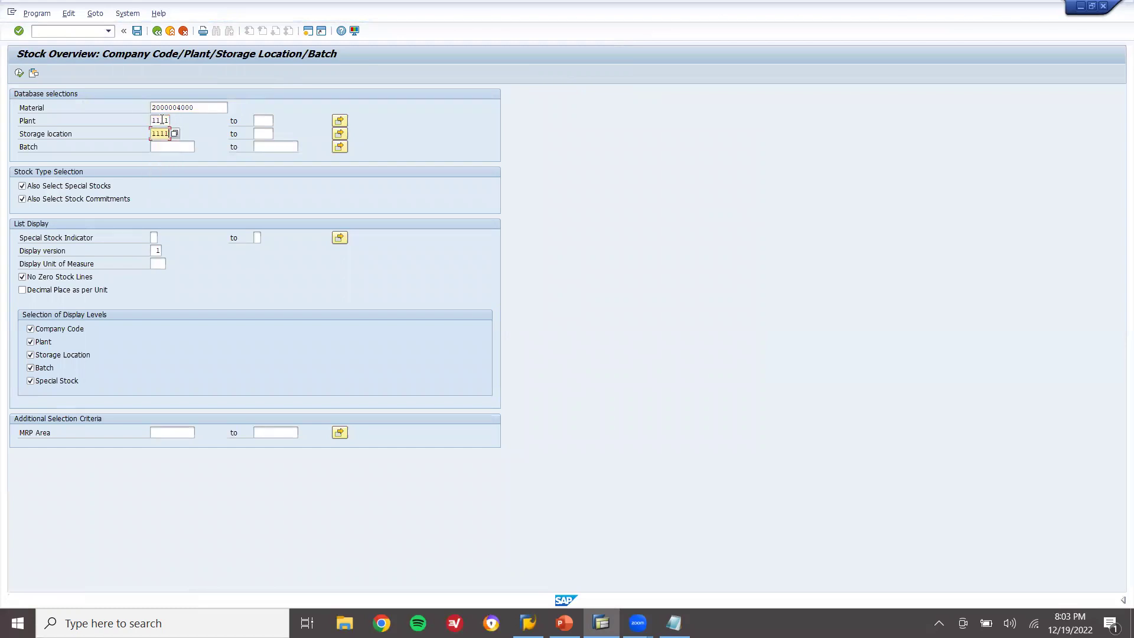
left_click(20, 73)
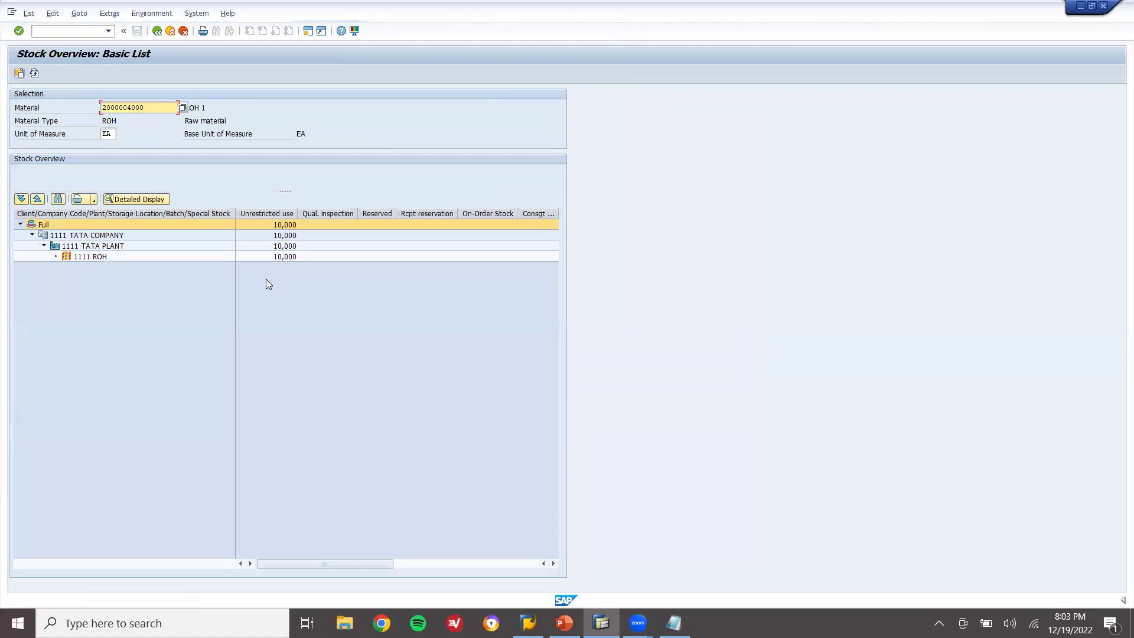
left_click(252, 214)
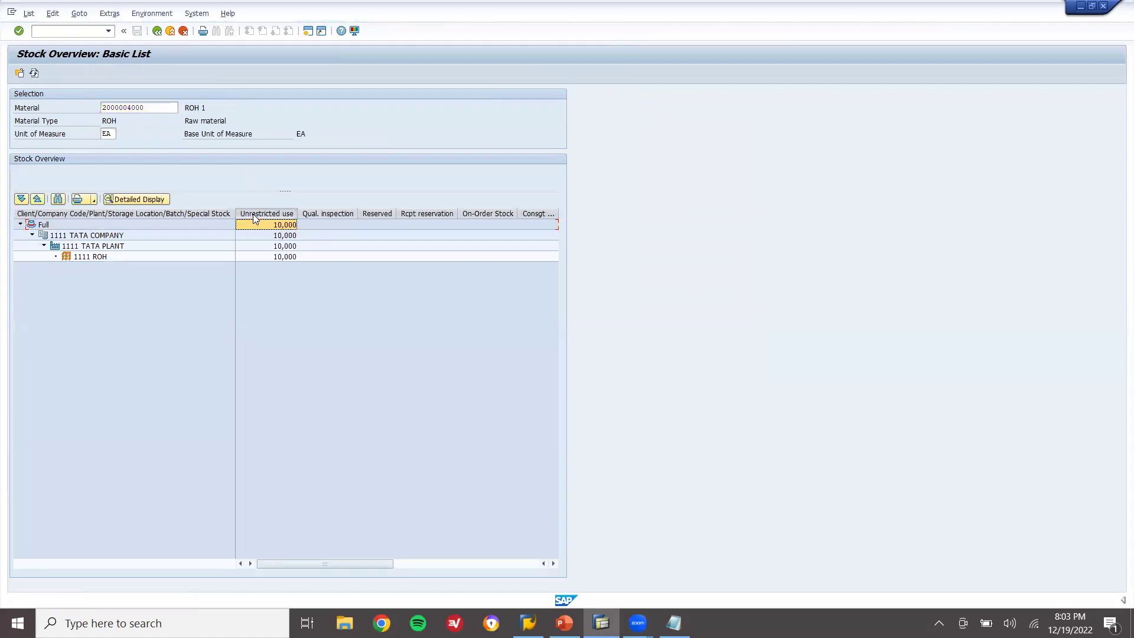
left_click(172, 36)
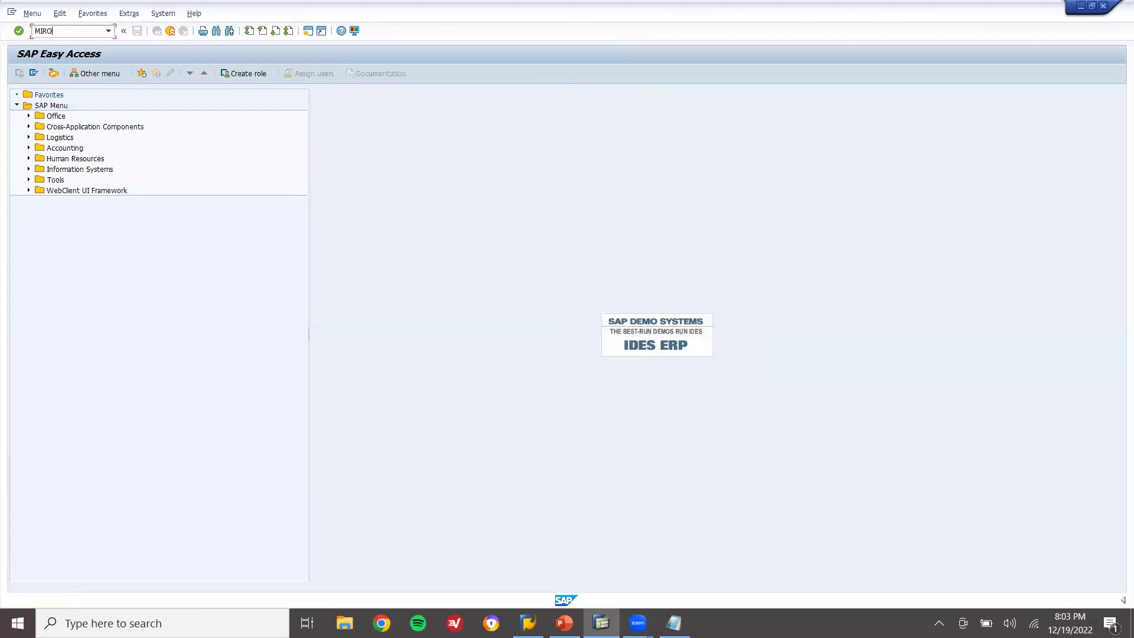
Start an incoming invoice in MIRO dated 29.12.2022.
key("Return")
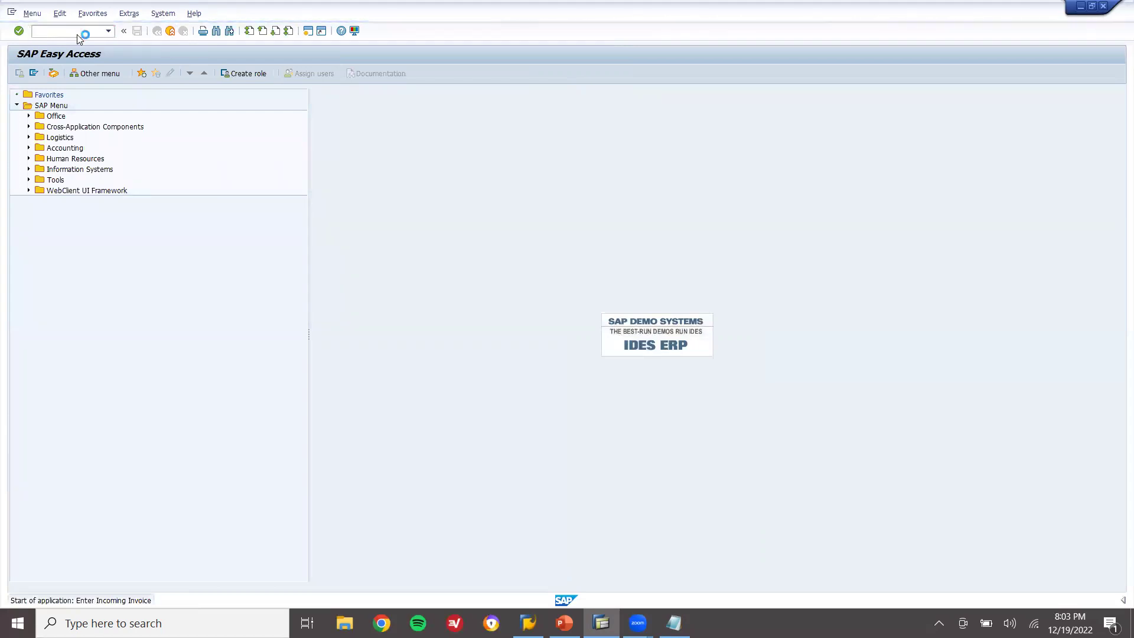
key("Down")
key("Return")
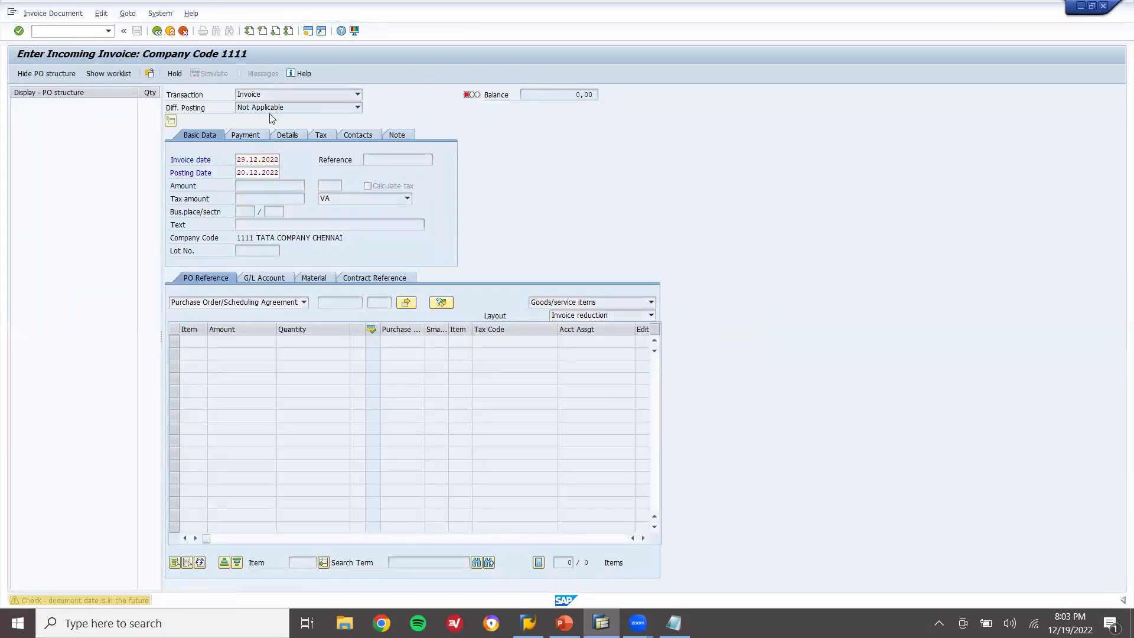
left_click(341, 302)
left_click(378, 198)
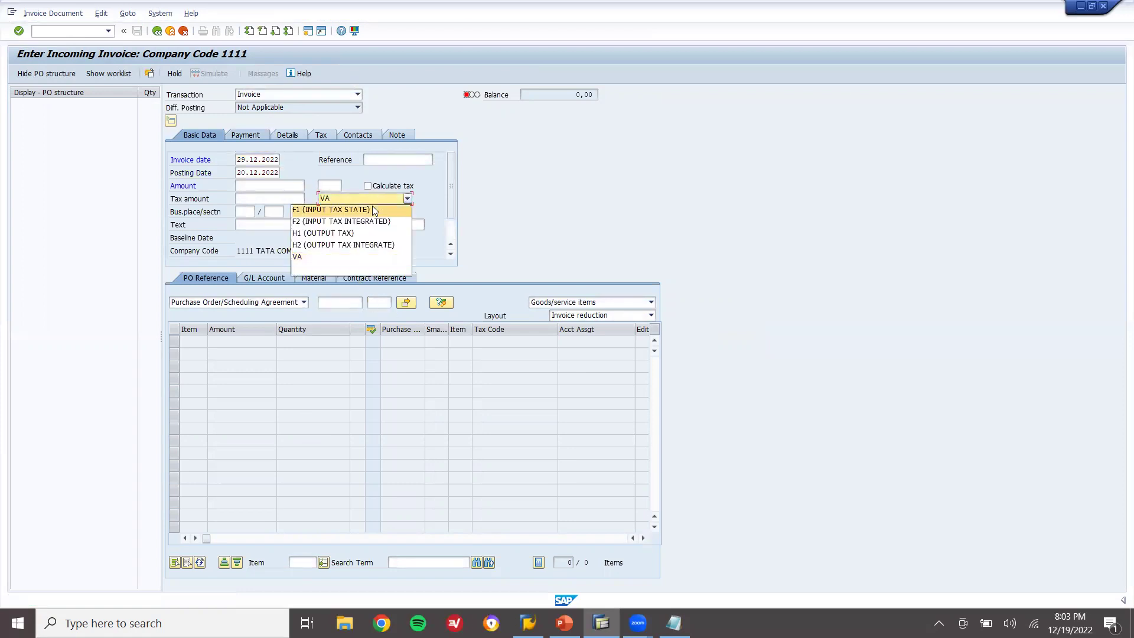
left_click(372, 206)
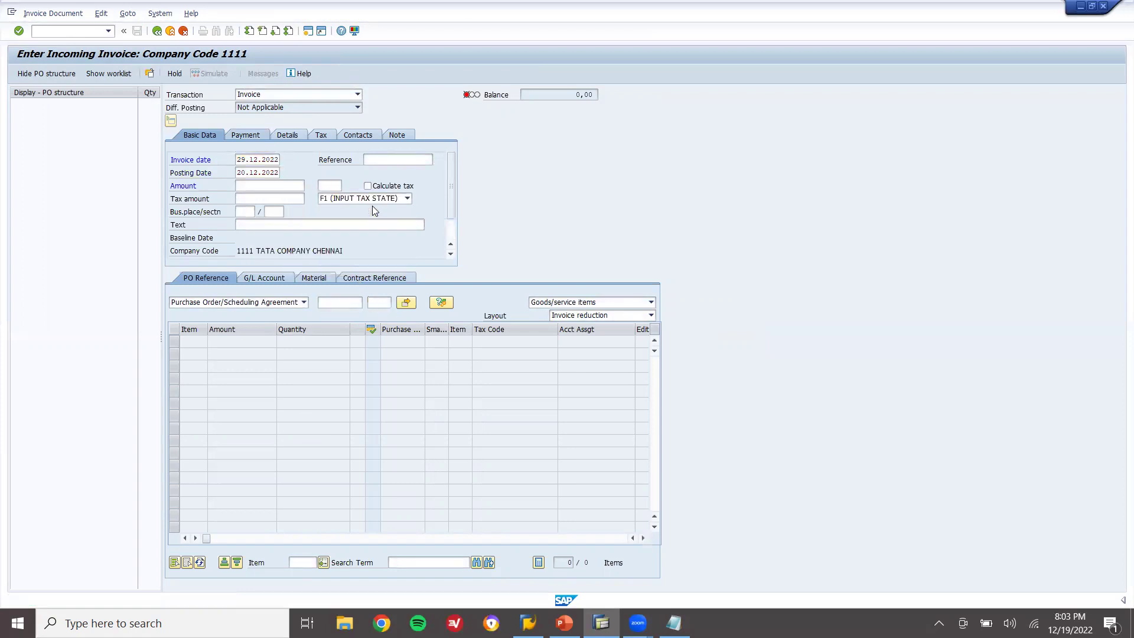
left_click(347, 304)
key("ctrl+v")
key("Return")
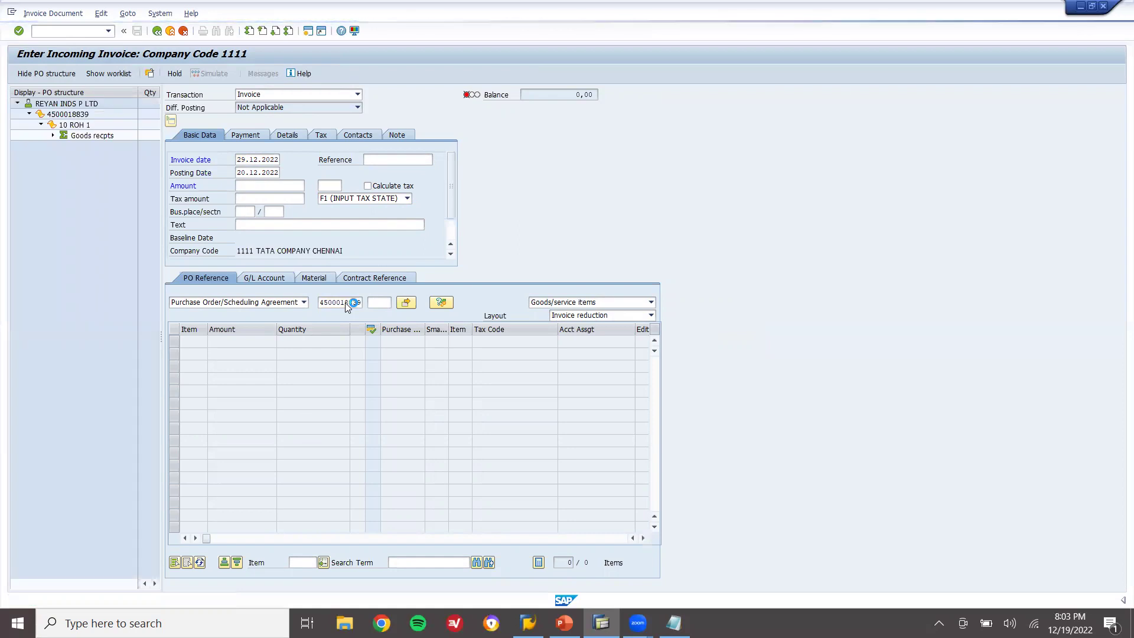
Turn on automatic tax calculation and set the payment baseline date to 19.12.2022.
left_click(264, 185)
left_click(375, 186)
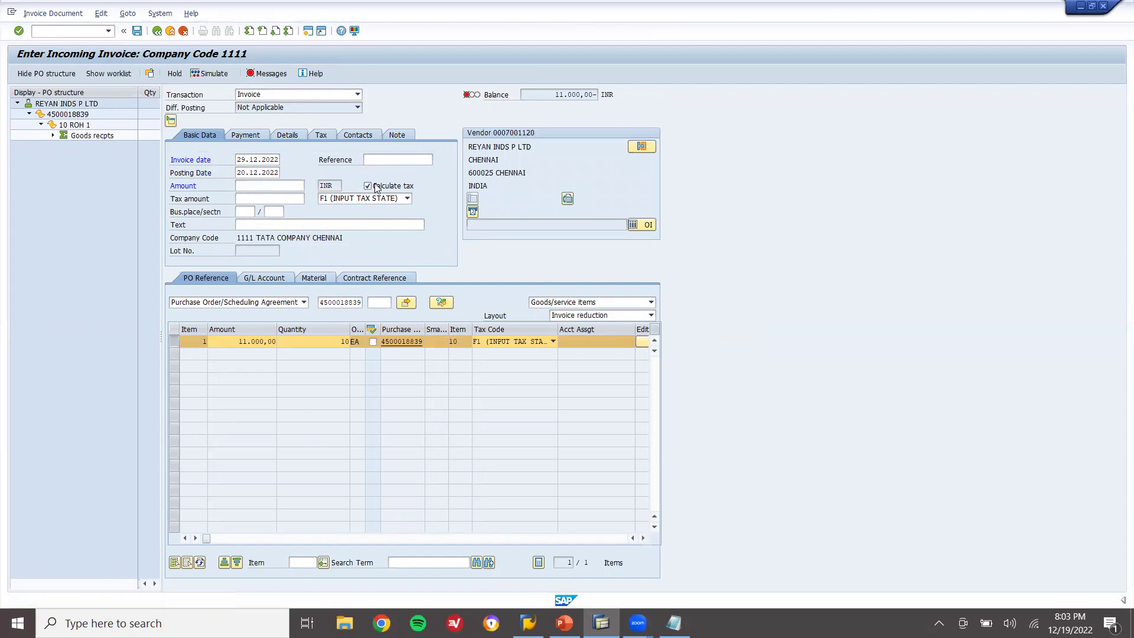
left_click(245, 135)
left_click(241, 160)
type("1")
left_click(241, 169)
key("Return")
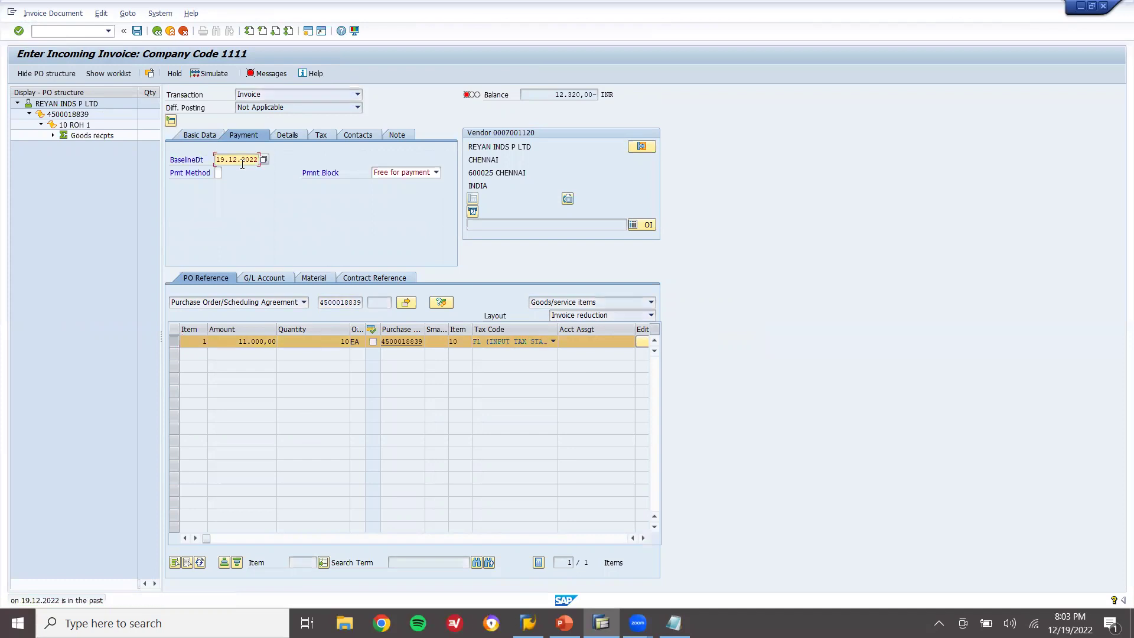
Enter invoice amount 12320 so the balance clears to 0,00, then save the invoice.
left_click(211, 137)
left_click(276, 189)
type("12320")
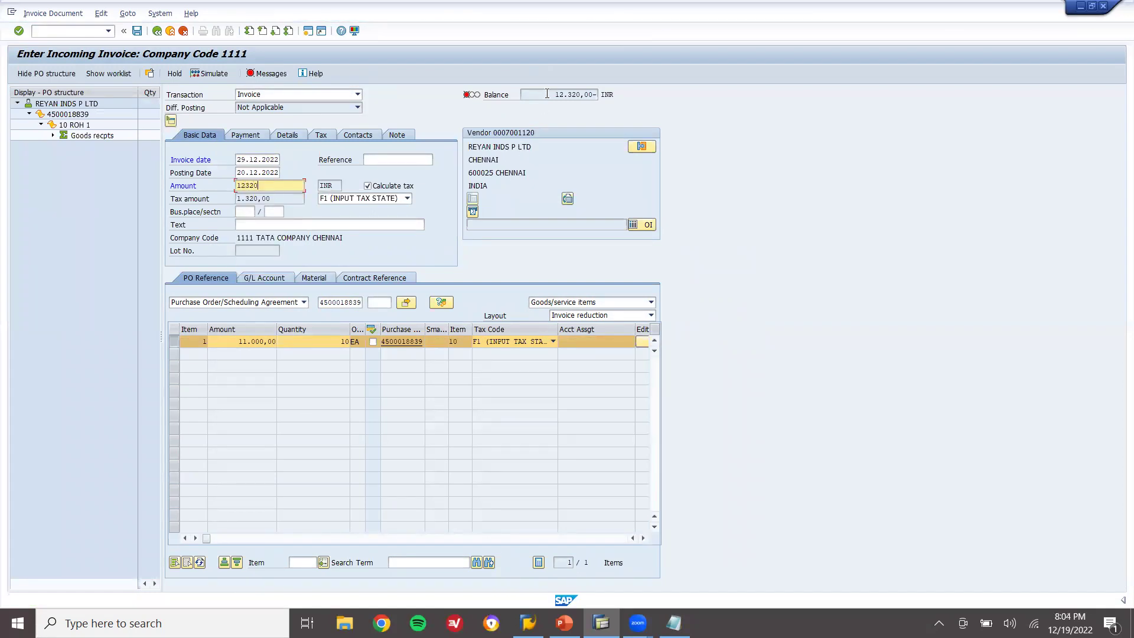
left_click_drag(547, 93, 609, 93)
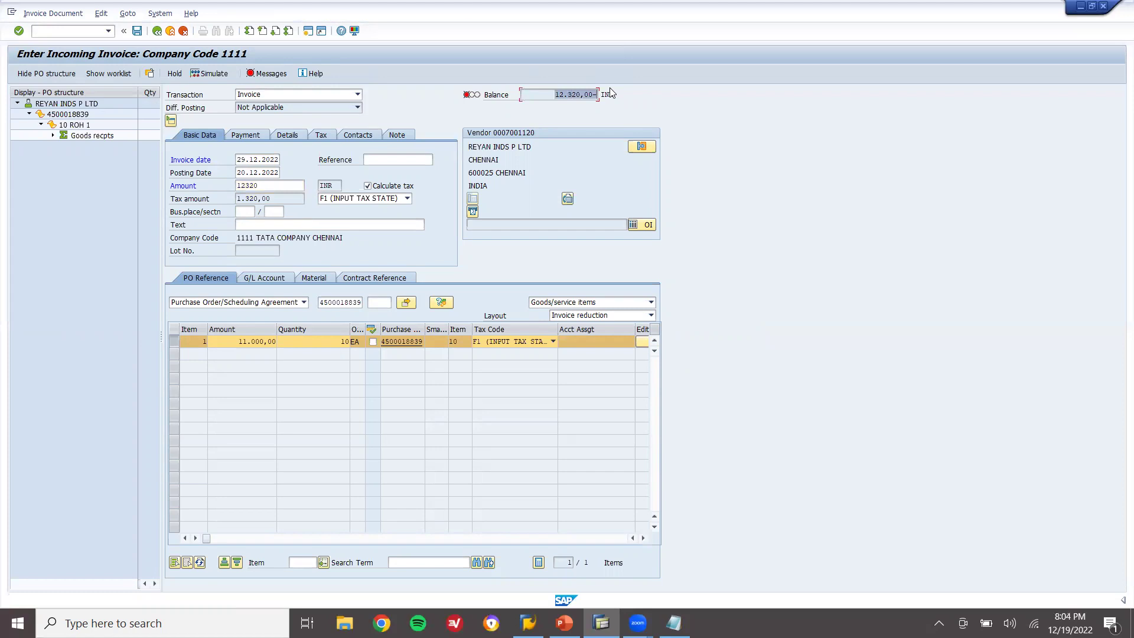
key("Return")
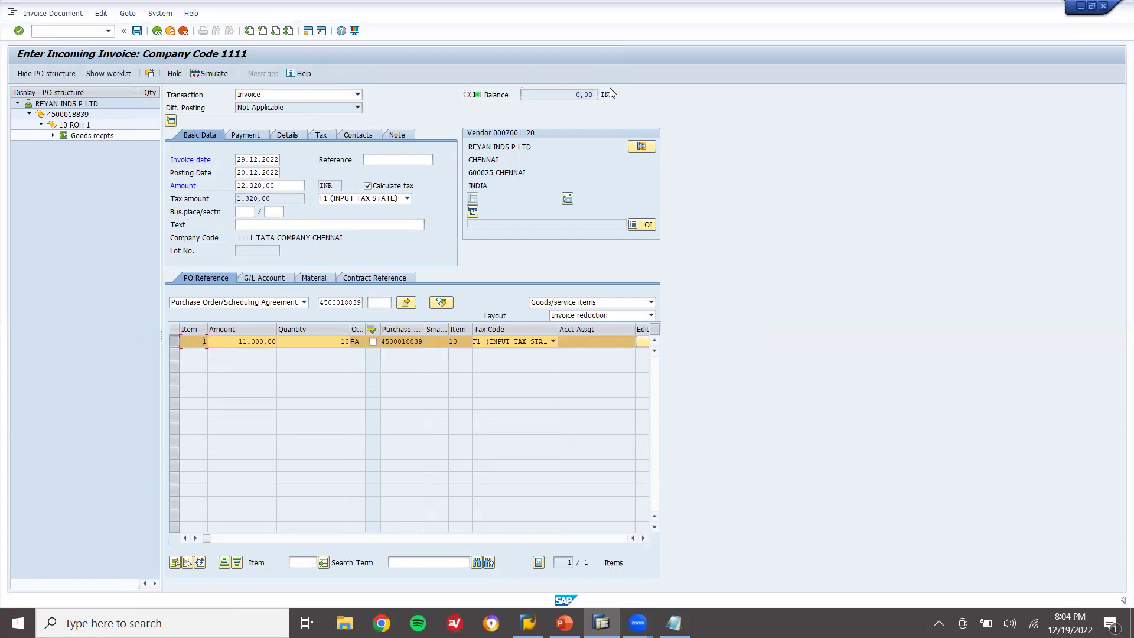
left_click(140, 34)
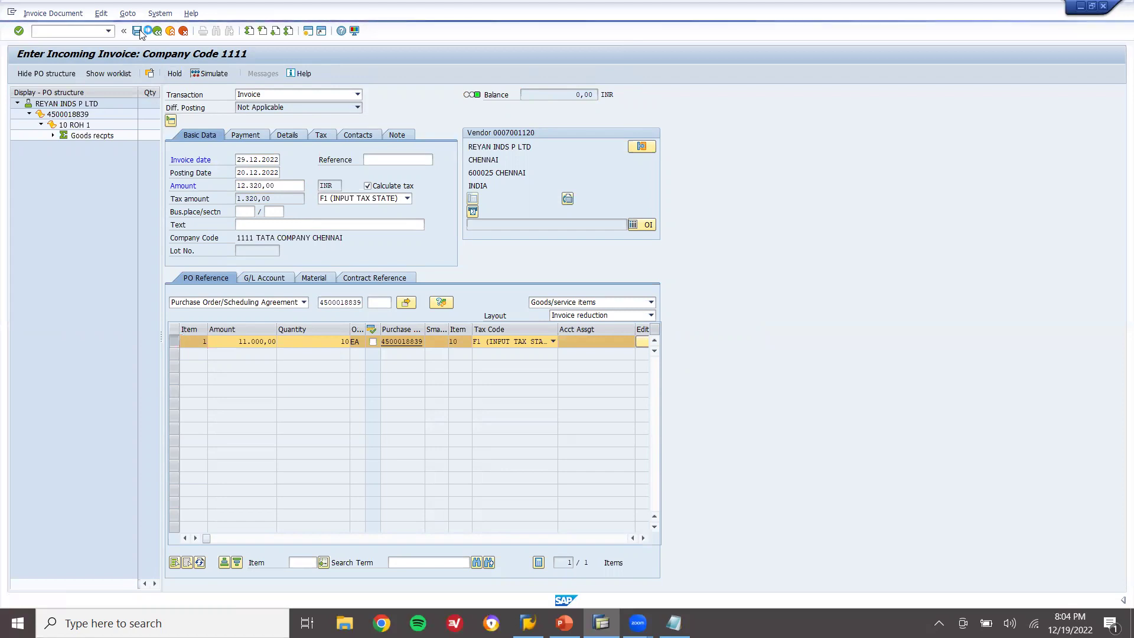